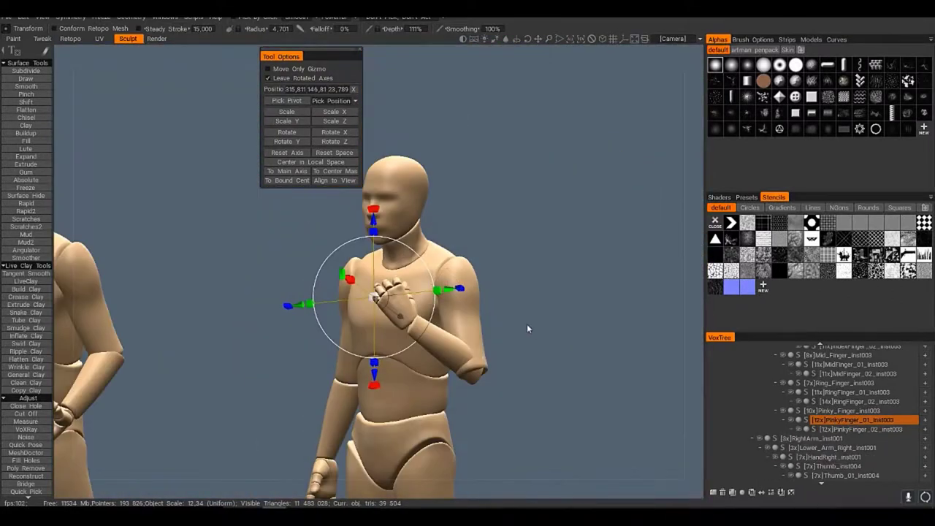
Step: Refine the third mannequin's standing pose by adjusting its upper torso, left leg, head and right-hand index finger
scroll(402, 411, up, 3)
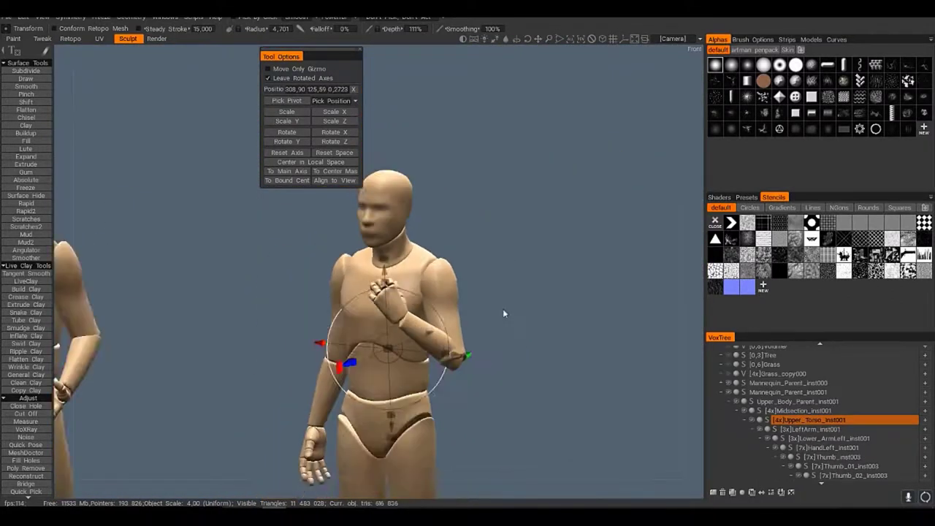
scroll(507, 312, up, 5)
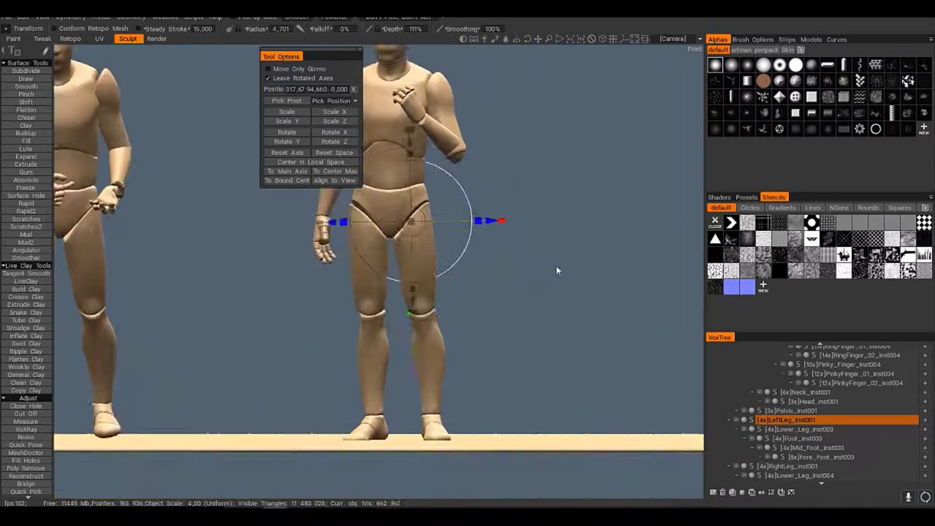
scroll(557, 270, up, 4)
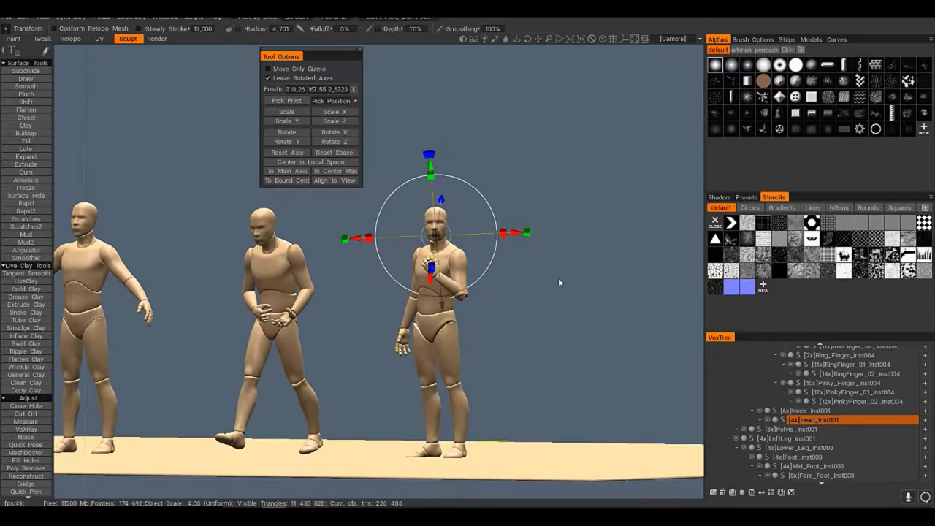
middle_drag(558, 278, 485, 298)
right_drag(485, 298, 467, 402)
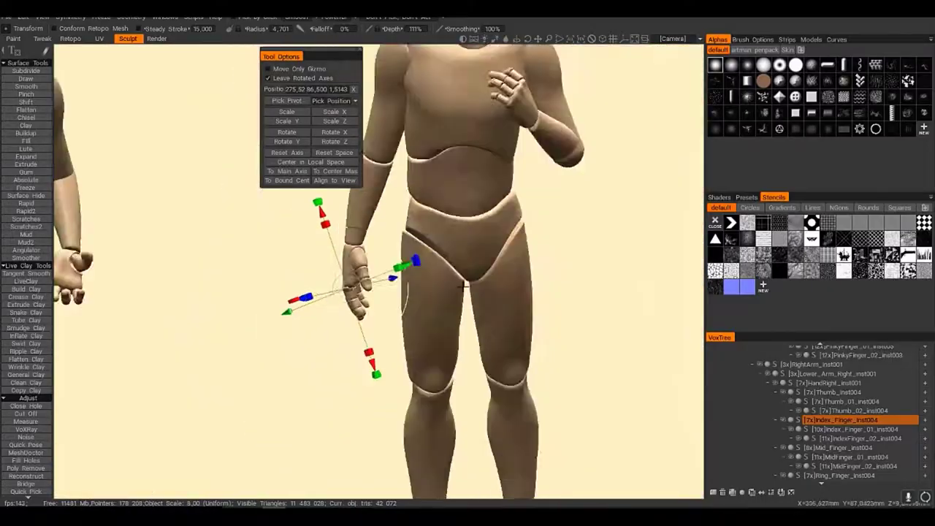
drag(464, 287, 794, 447)
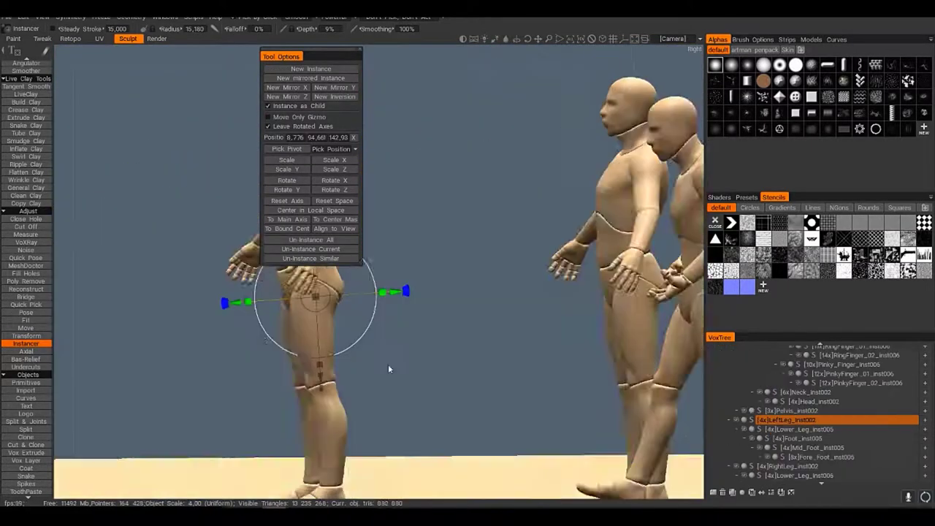
Step: Bend the legs of Mannequin_Parent_inst002 into a wide stride and lean its torso forward into a crouching pose
drag(388, 364, 350, 340)
click(332, 378)
click(394, 341)
click(376, 212)
drag(490, 165, 347, 318)
click(347, 318)
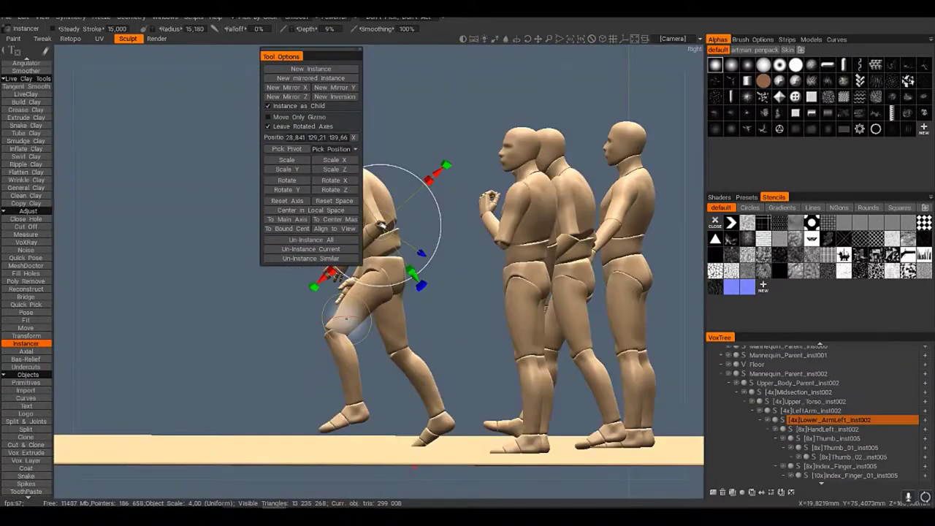
Step: Pose the crouching mannequin's arms in front of and beside the body, and turn its head
drag(477, 400, 441, 337)
click(477, 413)
click(282, 328)
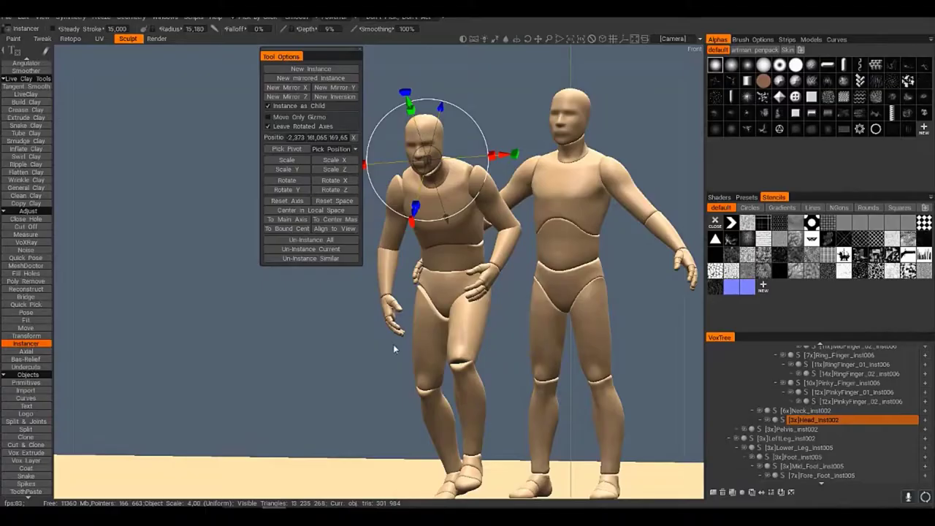
Step: Curl the fingers of the crouching mannequin's right and left hands into loose gripping positions, including the left thumb
drag(393, 344, 461, 317)
drag(428, 417, 301, 337)
click(282, 328)
drag(459, 447, 395, 329)
click(395, 329)
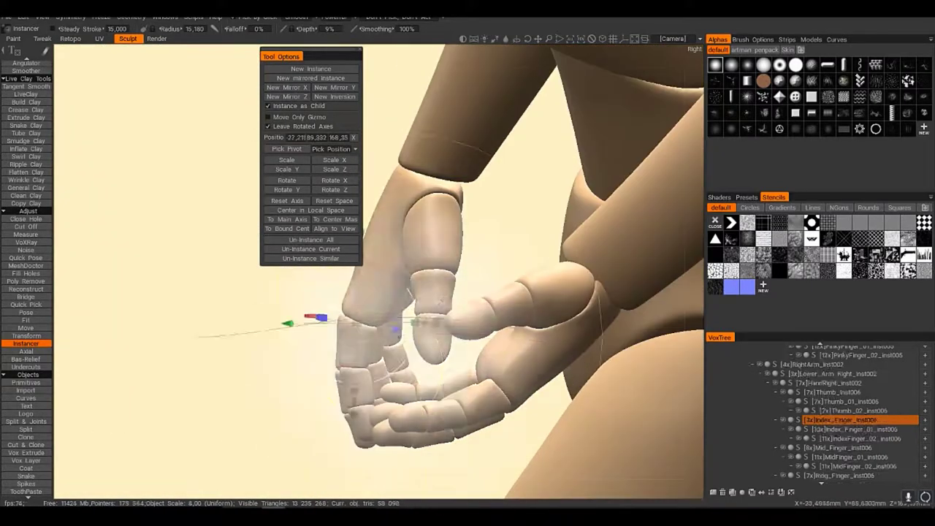
click(420, 369)
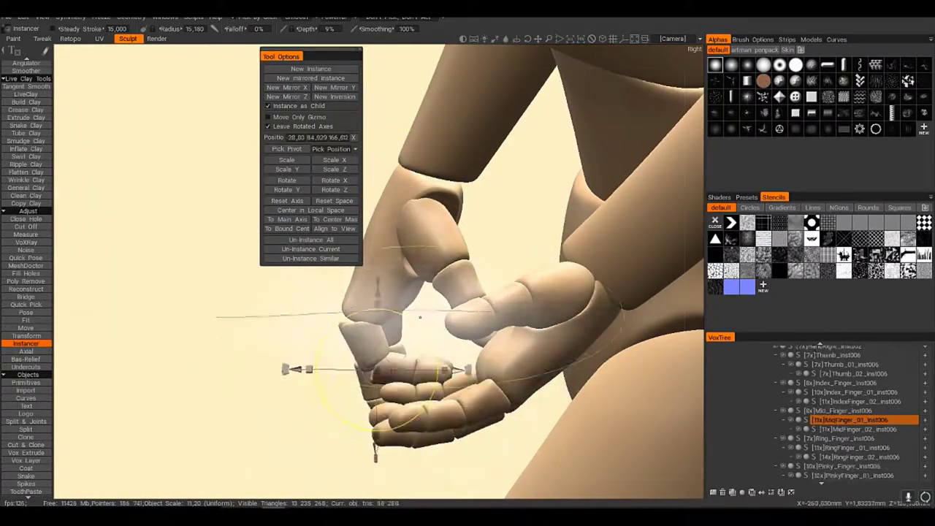
drag(420, 369, 378, 367)
click(500, 342)
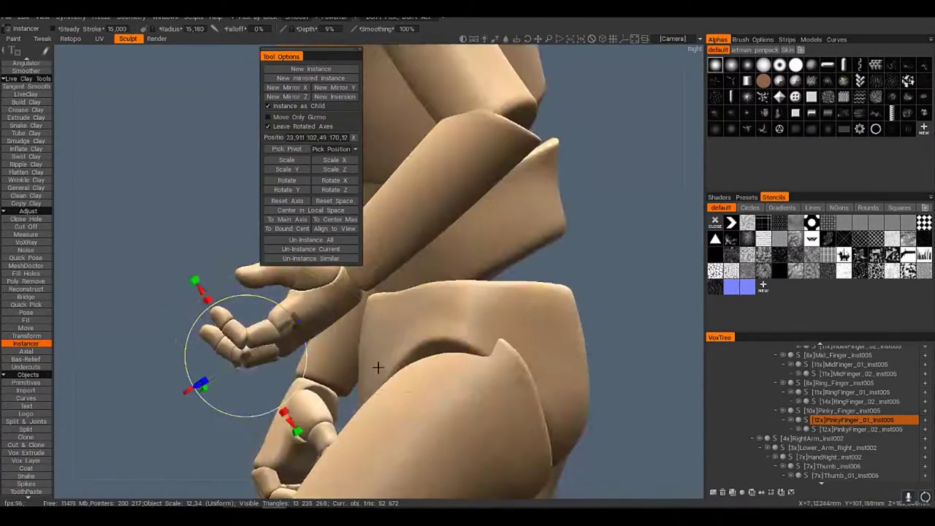
scroll(378, 367, down, 5)
click(438, 314)
Step: Create a new instance of the standing mannequin Mannequin_Parent_inst001 from its parent object
scroll(475, 329, down, 5)
drag(515, 356, 488, 348)
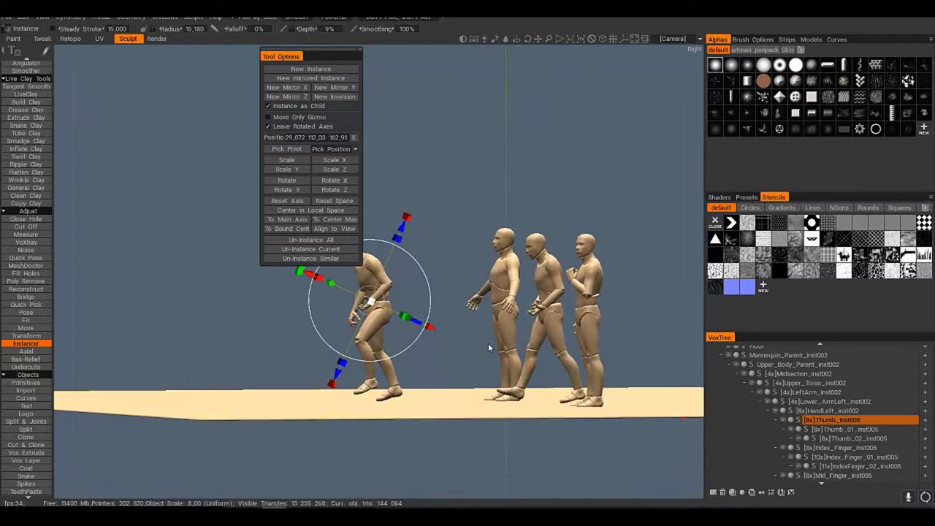
drag(638, 307, 468, 234)
click(764, 419)
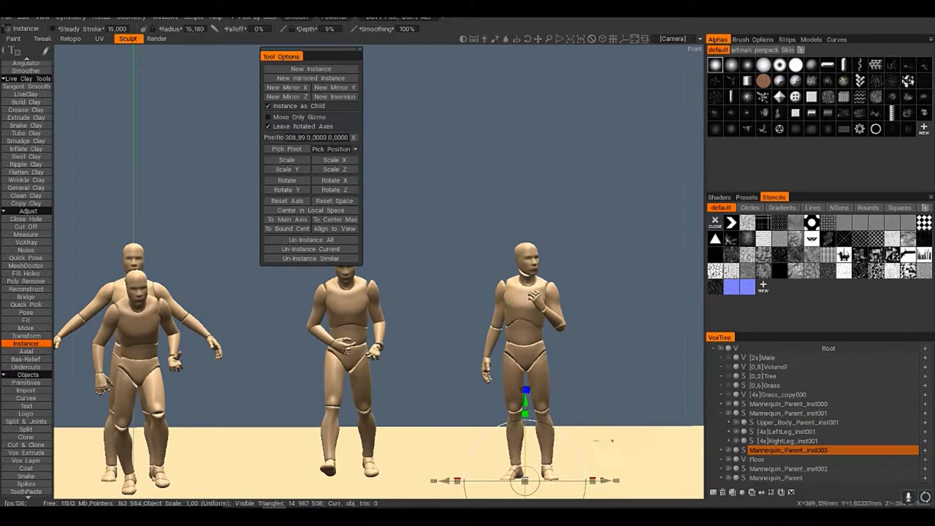
Step: Place the new mannequin beside the original and raise its right arm so both hands meet before the chest
scroll(612, 440, up, 6)
drag(612, 441, 511, 343)
click(434, 342)
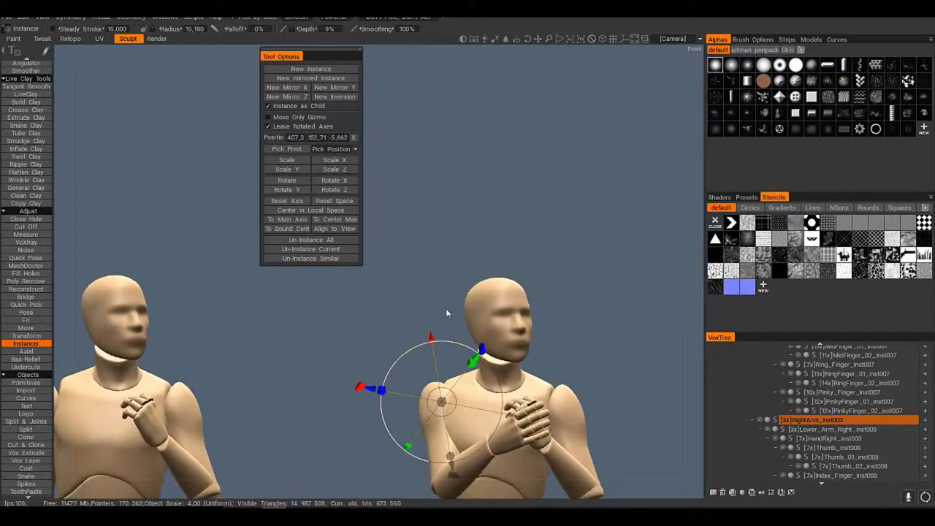
scroll(445, 308, up, 3)
drag(370, 434, 526, 380)
click(533, 386)
scroll(350, 395, up, 4)
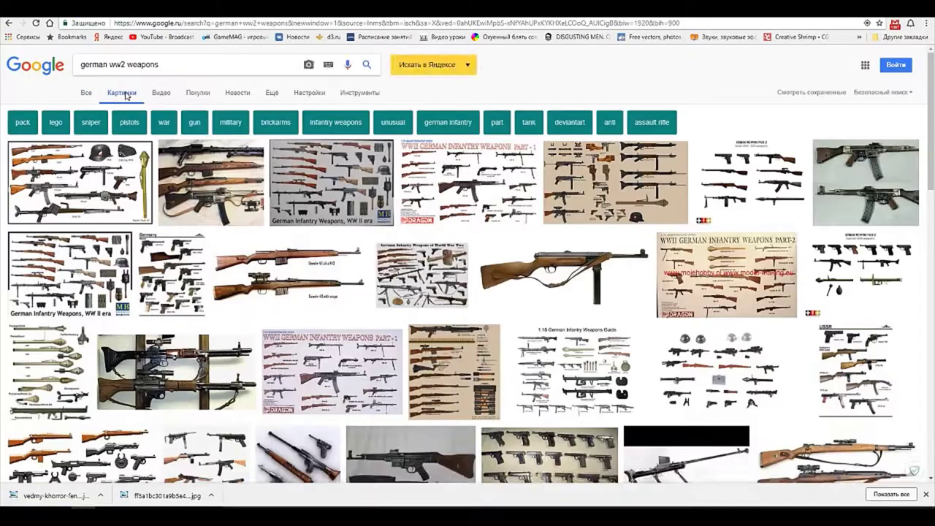
Step: Browse German WW2 weapon images for a reference, and in Photoshop steepen the MP 40 photo's RGB curve to clear its shadow to white
scroll(468, 263, down, 10)
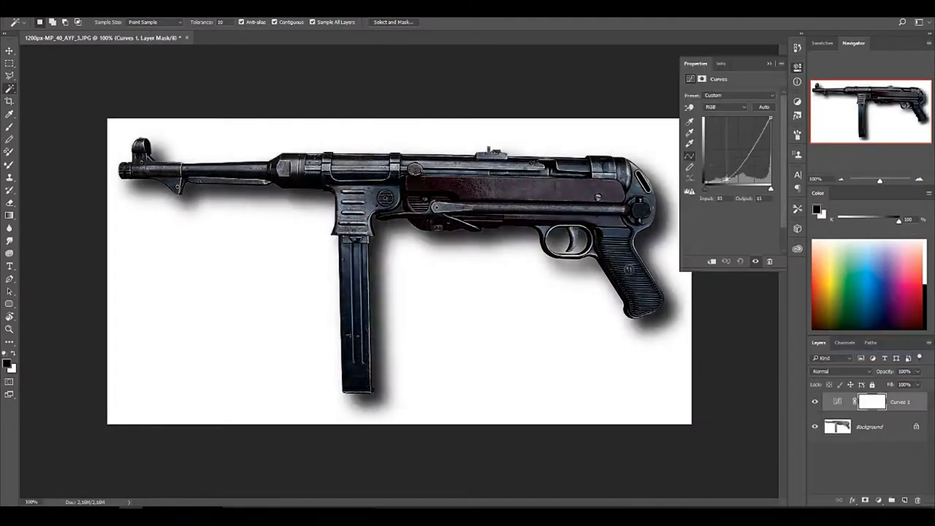
drag(770, 117, 743, 117)
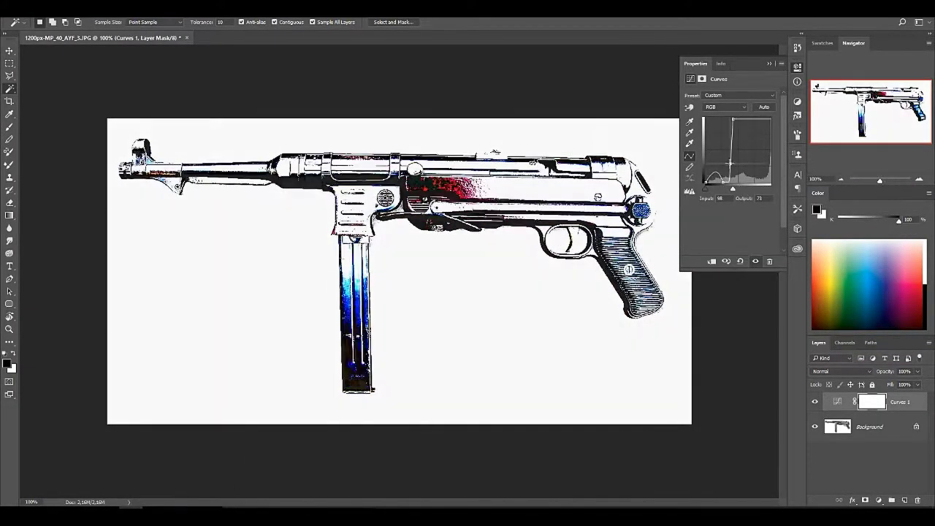
click(769, 64)
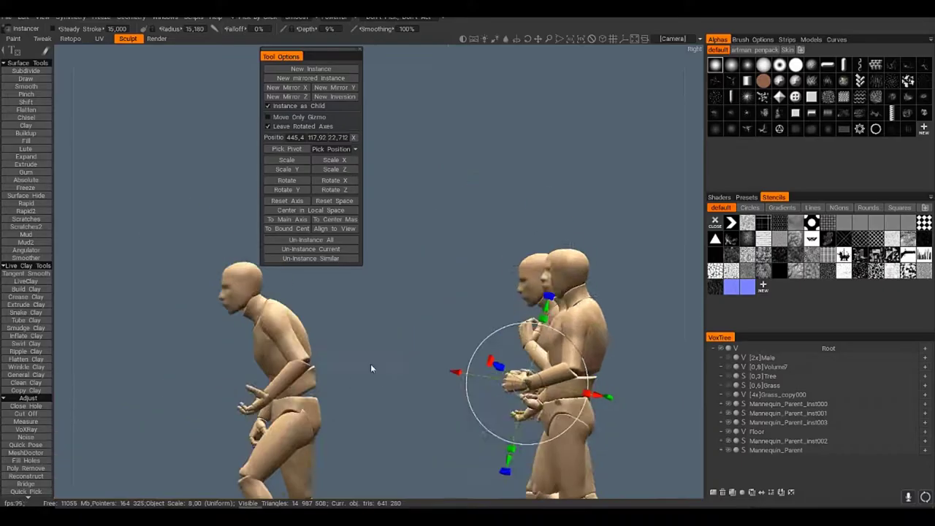
Step: In 3DCoat, load the gun silhouette image as a new stencil and cut its shape out of the box volume
right_drag(206, 206, 206, 206)
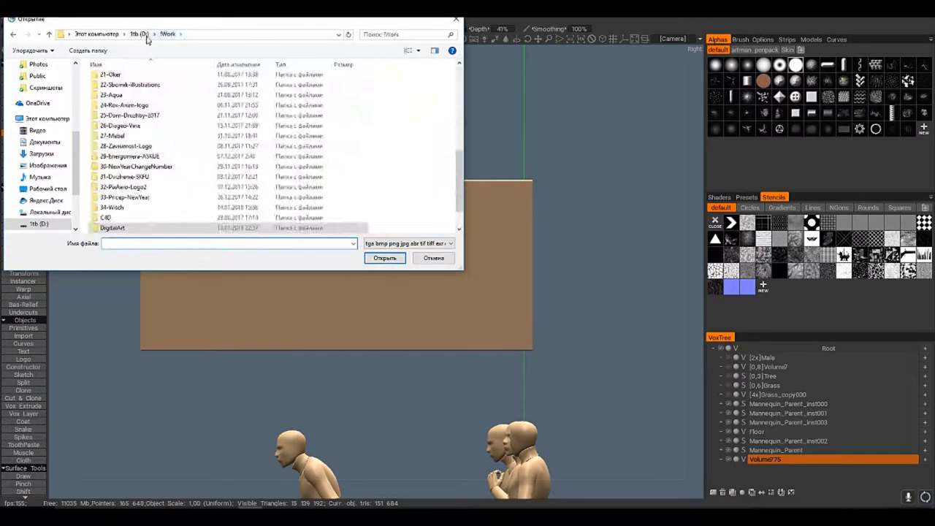
double_click(434, 146)
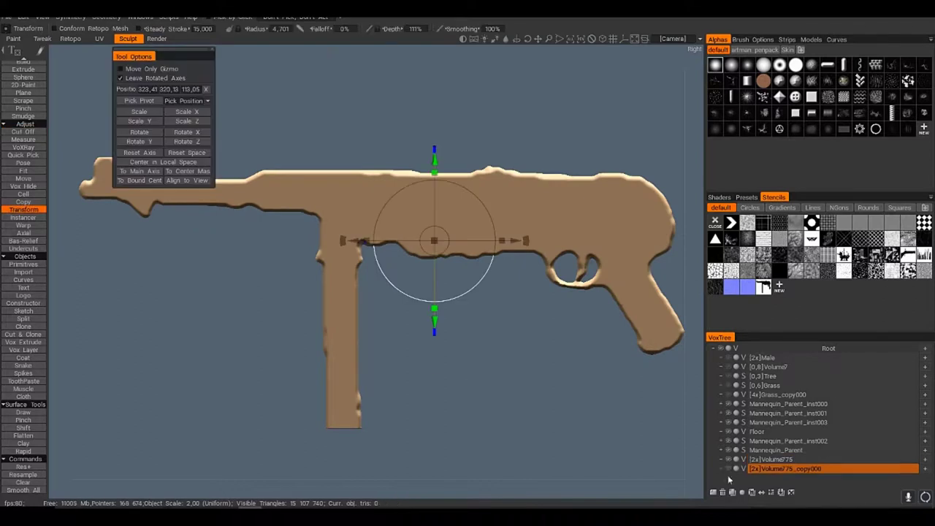
drag(469, 370, 474, 379)
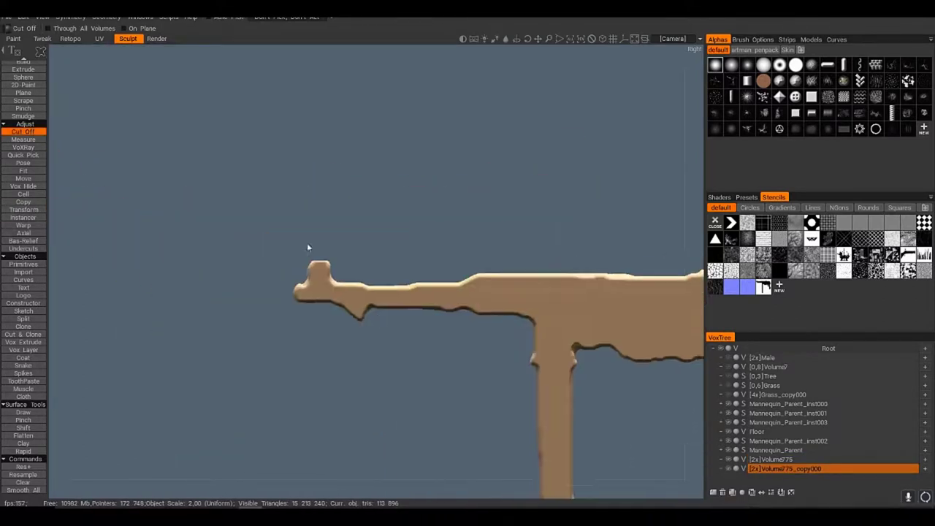
Step: Trim the gun's sight and barrel with Cut Off, and enable X-axis mirror symmetry in local space
click(732, 461)
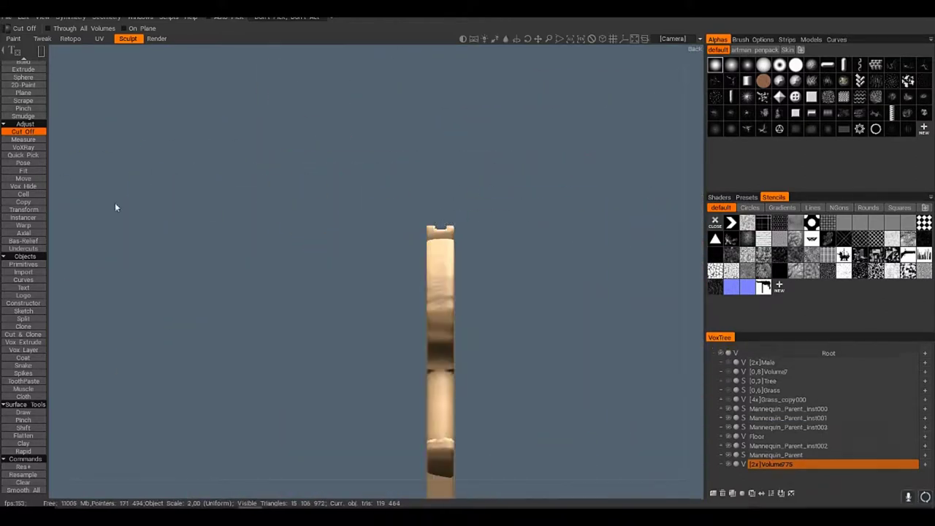
click(70, 16)
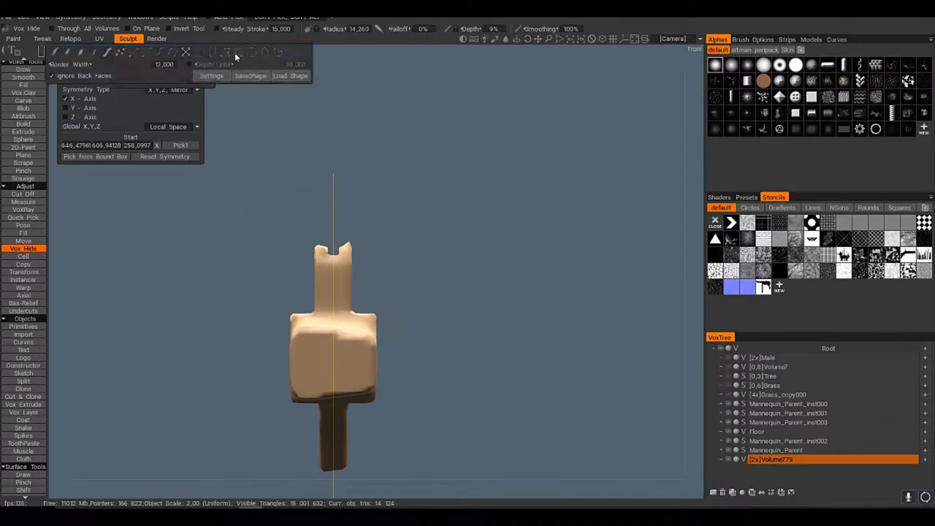
click(234, 53)
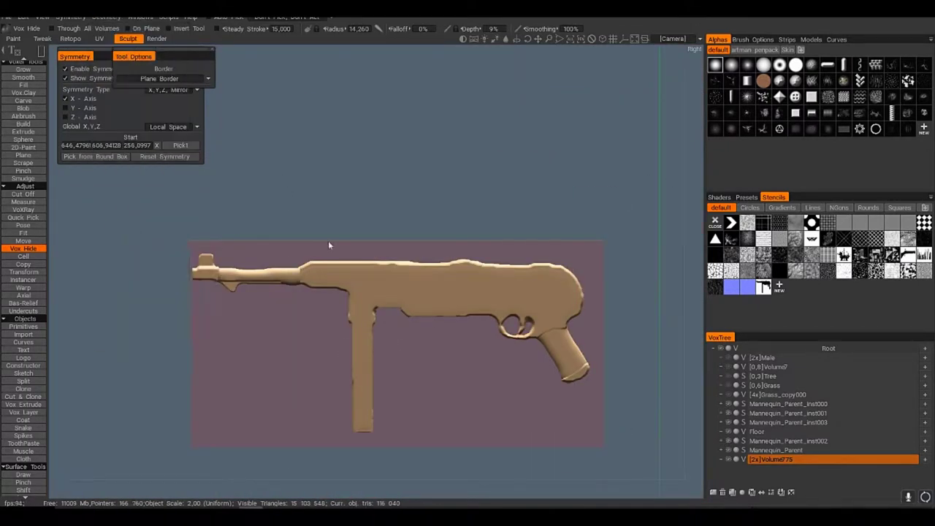
Step: Isolate the trigger section with Vox Hide and slim the trigger guard symmetrically below the receiver
scroll(431, 286, up, 2)
scroll(519, 354, down, 5)
drag(439, 184, 355, 338)
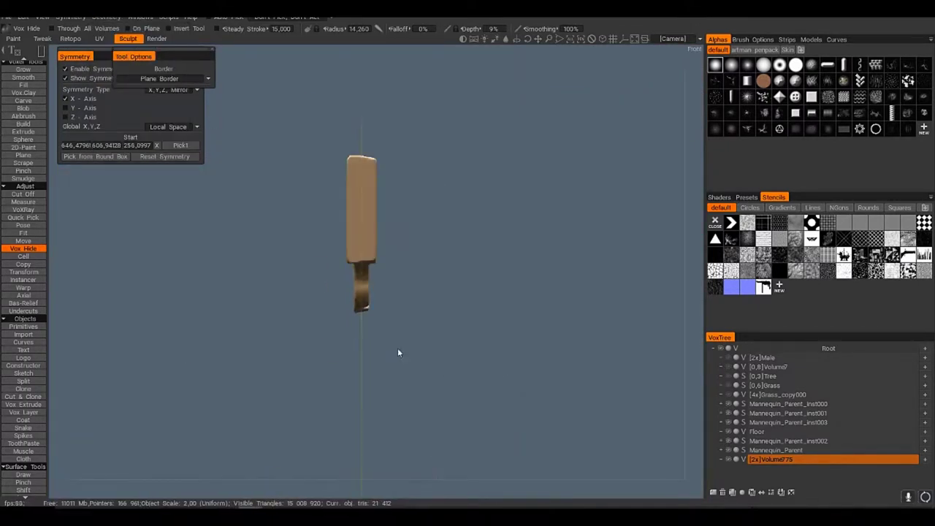
scroll(372, 365, up, 2)
drag(392, 401, 407, 313)
scroll(321, 297, down, 2)
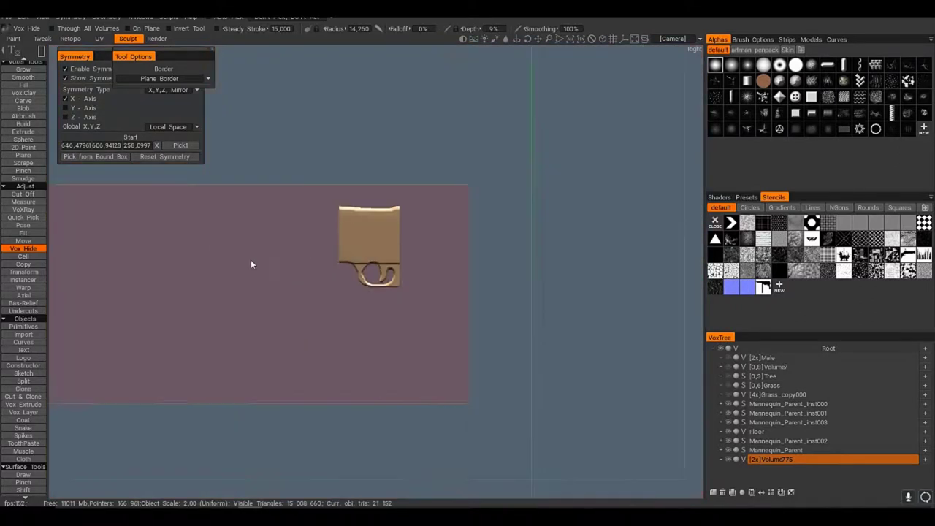
scroll(350, 292, up, 1)
drag(348, 368, 241, 277)
key(space)
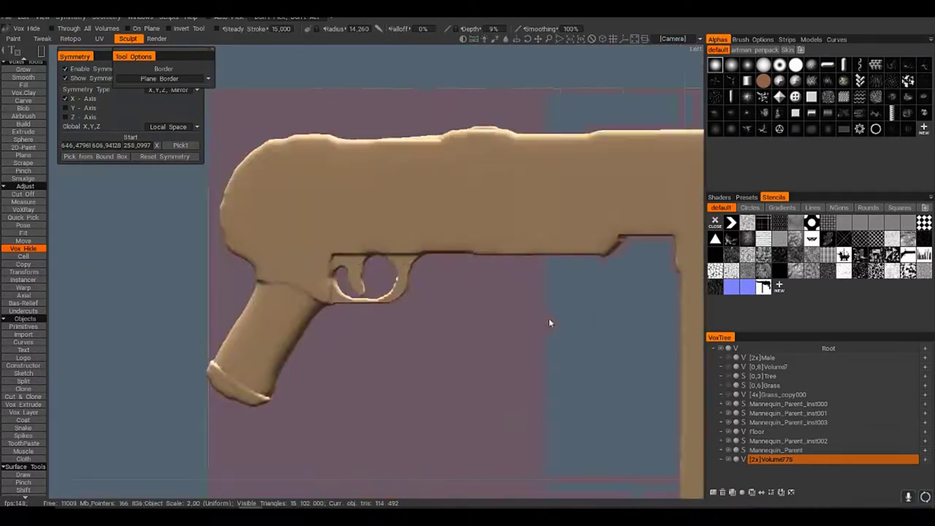
Step: With the Sphere tool at radius 0,619, carve notches into the gun's top edge and a long groove along the lower receiver
drag(141, 198, 26, 84)
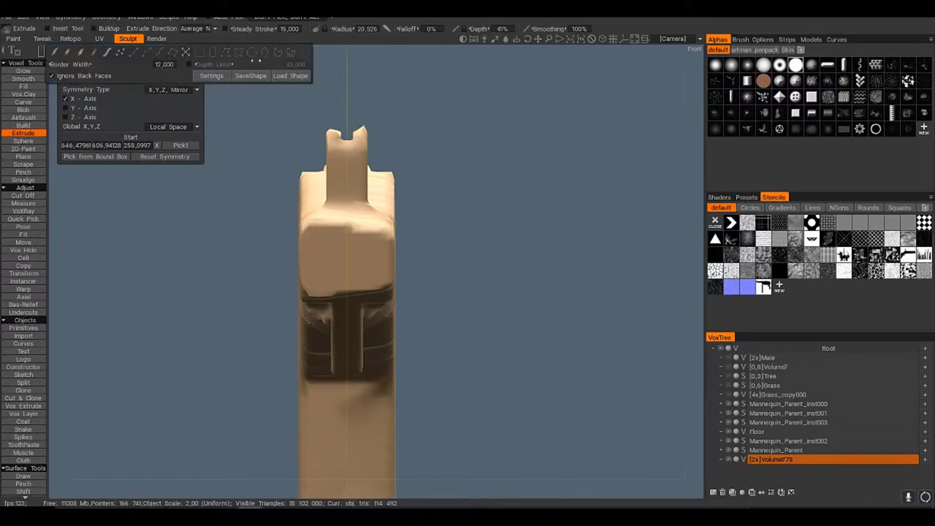
right_drag(373, 272, 373, 271)
drag(373, 272, 219, 278)
click(22, 140)
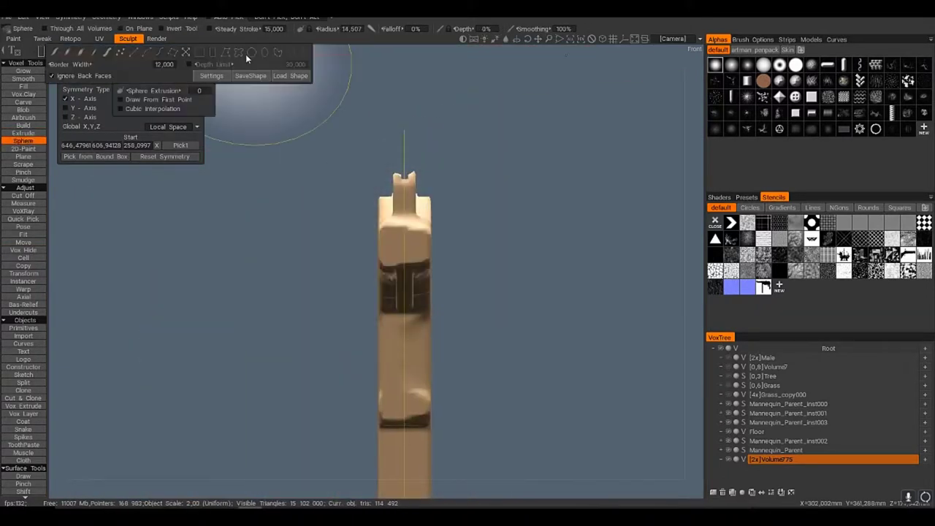
right_drag(408, 175, 380, 175)
mouse_move(380, 175)
mouse_down()
mouse_move(445, 260)
mouse_move(476, 236)
mouse_move(278, 271)
mouse_up()
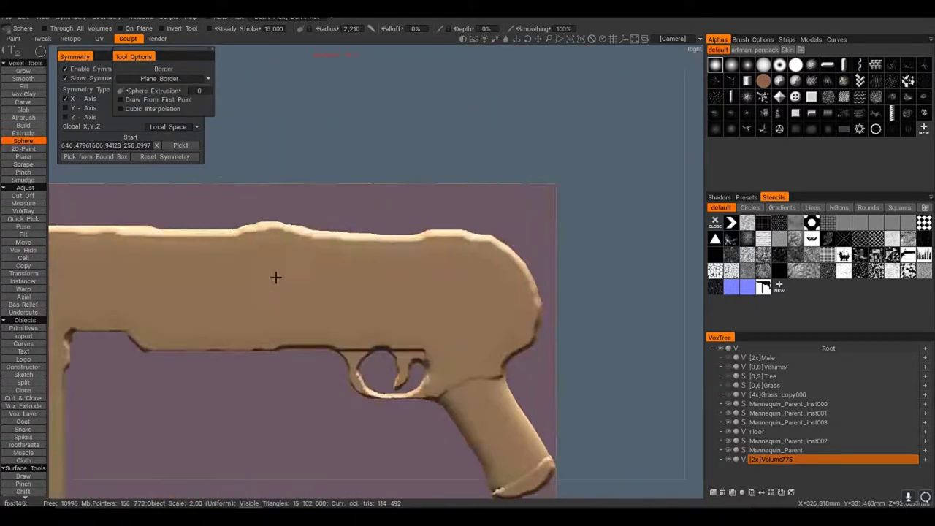
scroll(277, 271, up, 5)
drag(405, 262, 594, 319)
middle_drag(594, 320, 458, 319)
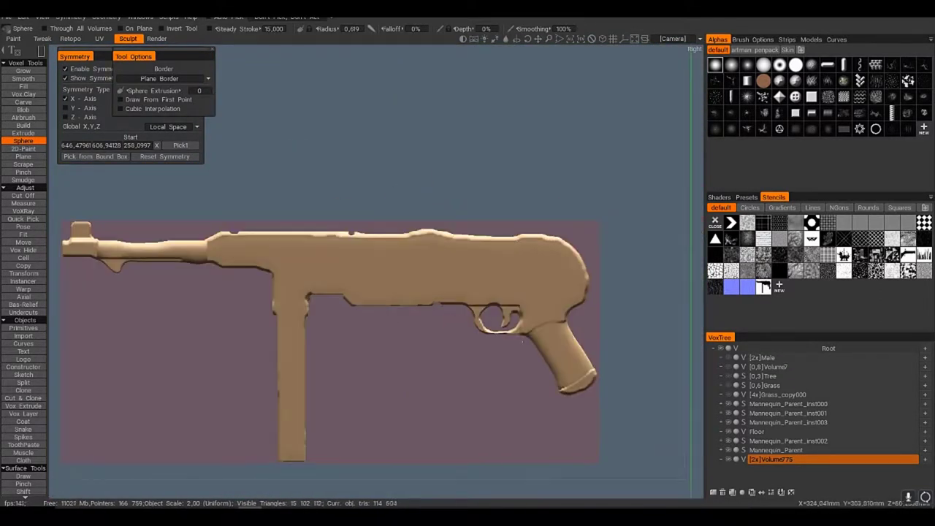
drag(508, 231, 452, 403)
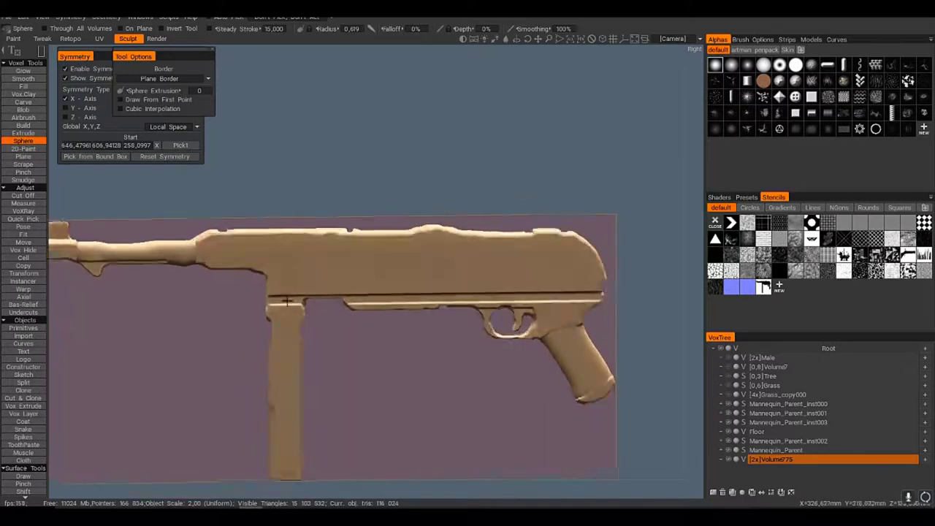
Step: Rename the gun volume to p-40 and carve panel lines on the receiver, magazine housing and area above the trigger
double_click(774, 458)
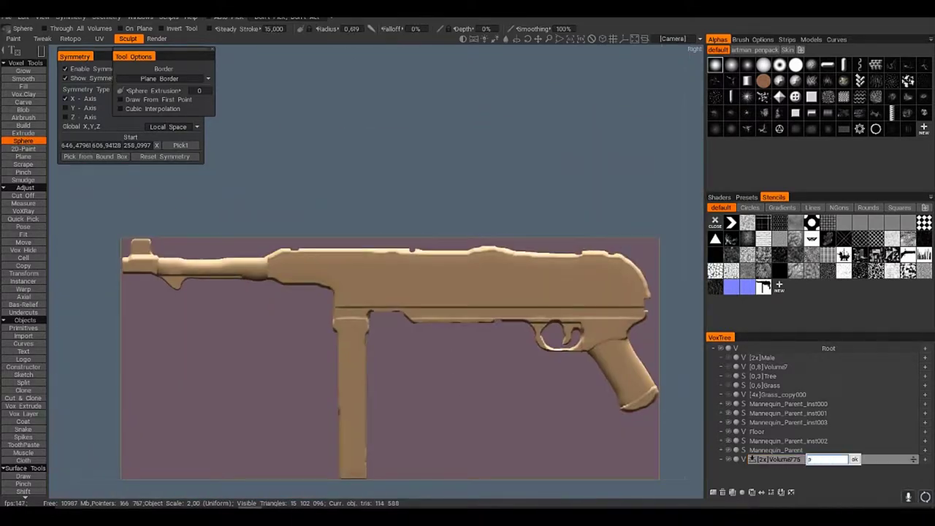
middle_drag(438, 329, 369, 340)
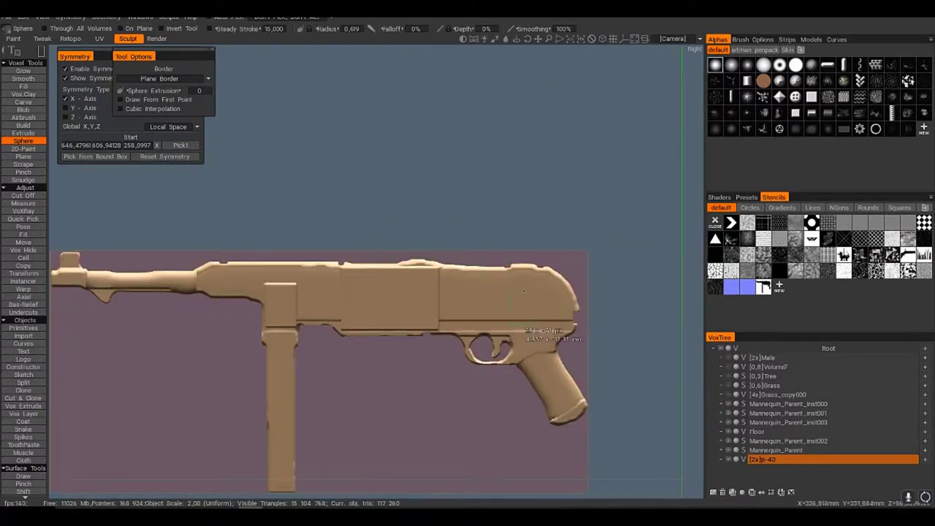
scroll(334, 344, down, 3)
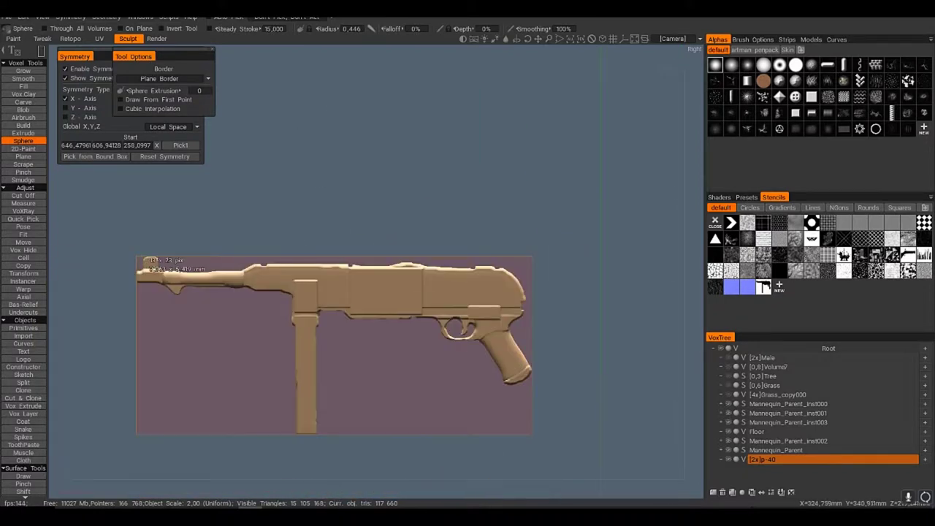
scroll(319, 349, up, 5)
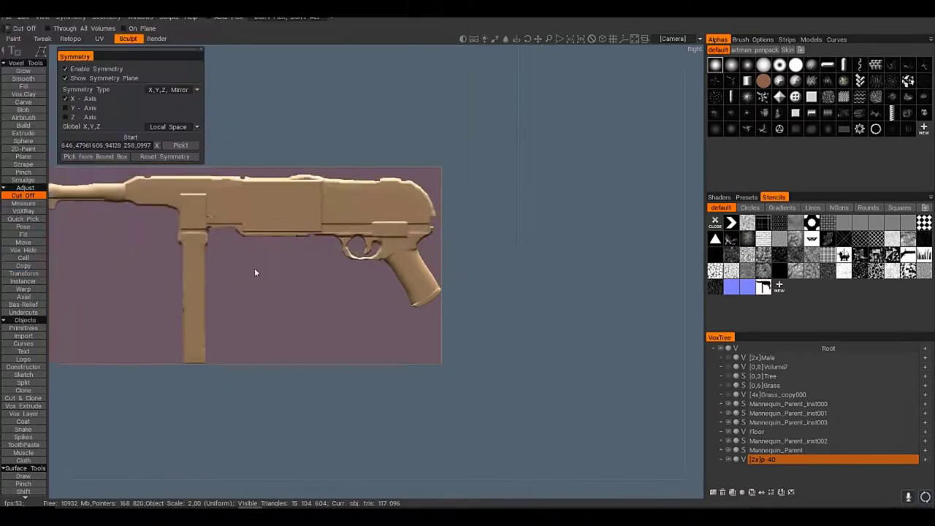
Step: Refine the p-40 gun's magazine along its length below the receiver
middle_drag(255, 273, 458, 356)
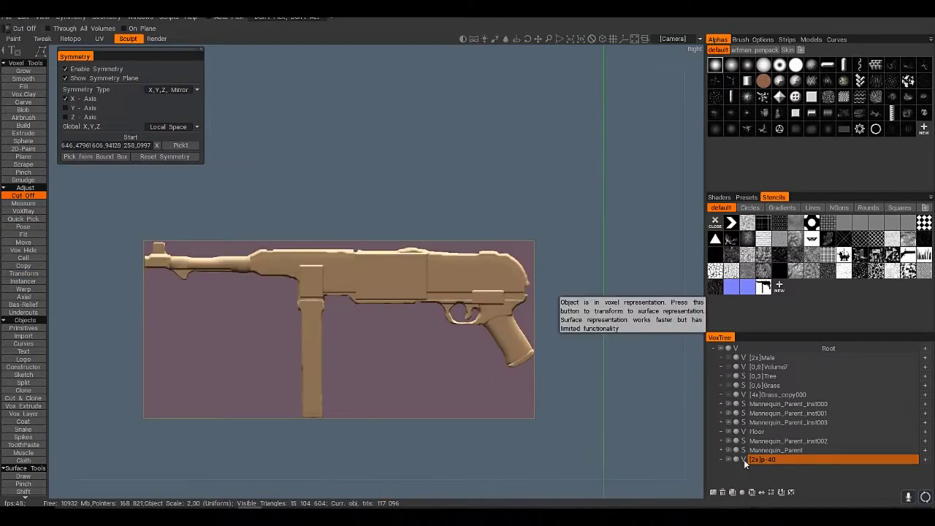
click(133, 146)
click(313, 316)
drag(306, 409, 311, 286)
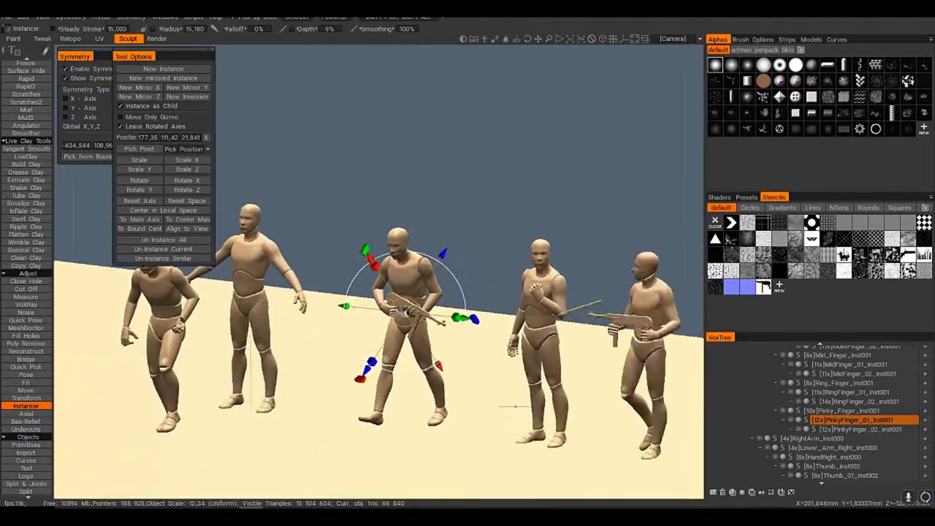
Step: Load AG_M42-Stencil as a new stencil and fit the rifle silhouette over the block in front view
key(KP_1)
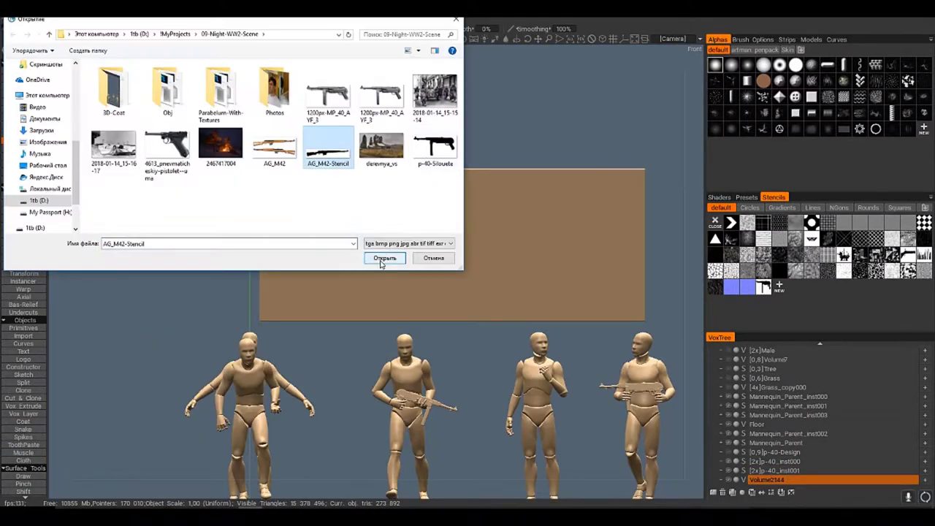
click(383, 258)
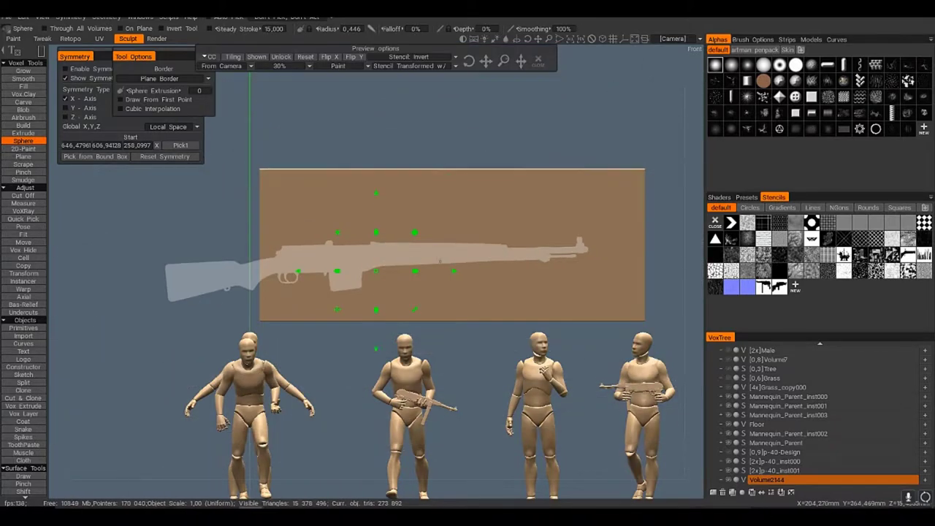
middle_drag(488, 216, 474, 196)
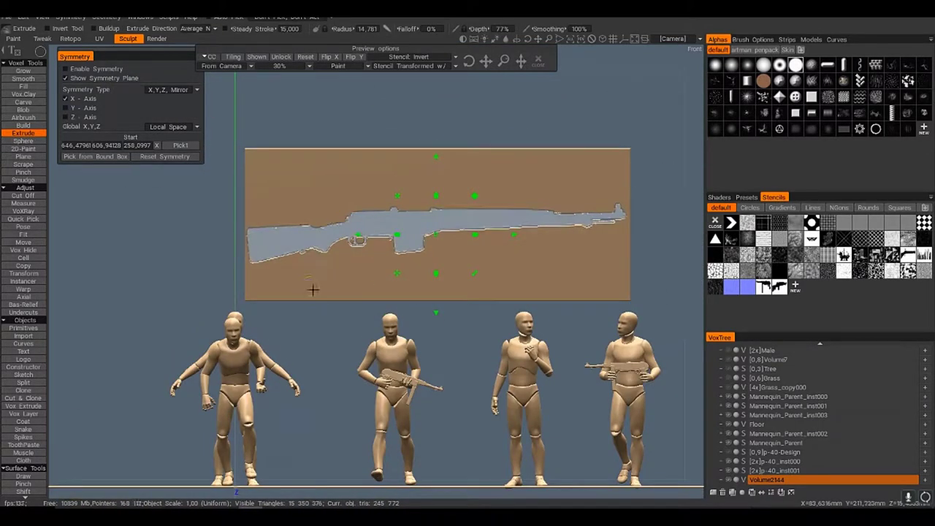
Step: Extrude the rifle silhouette from the block through the stencil and remove the backing block with Cut Off
drag(313, 289, 458, 328)
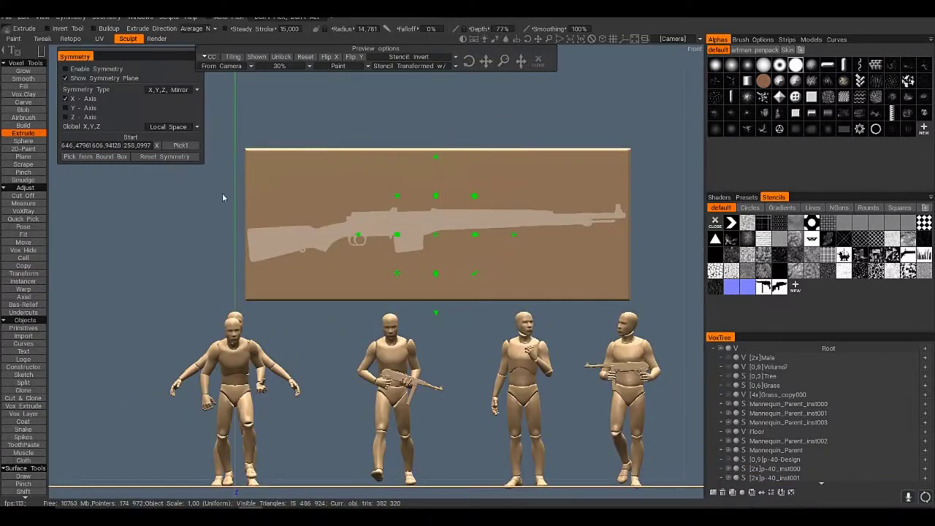
drag(222, 193, 411, 328)
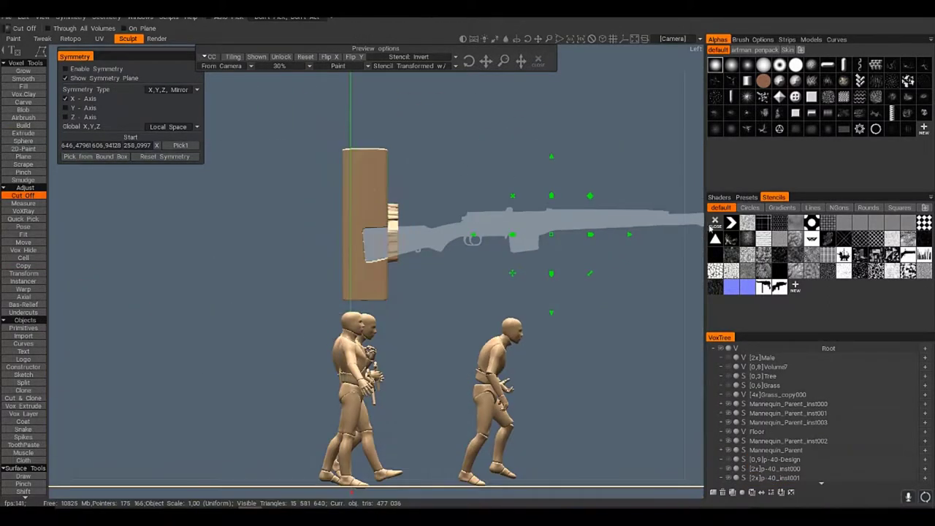
right_drag(418, 277, 460, 395)
drag(461, 394, 382, 355)
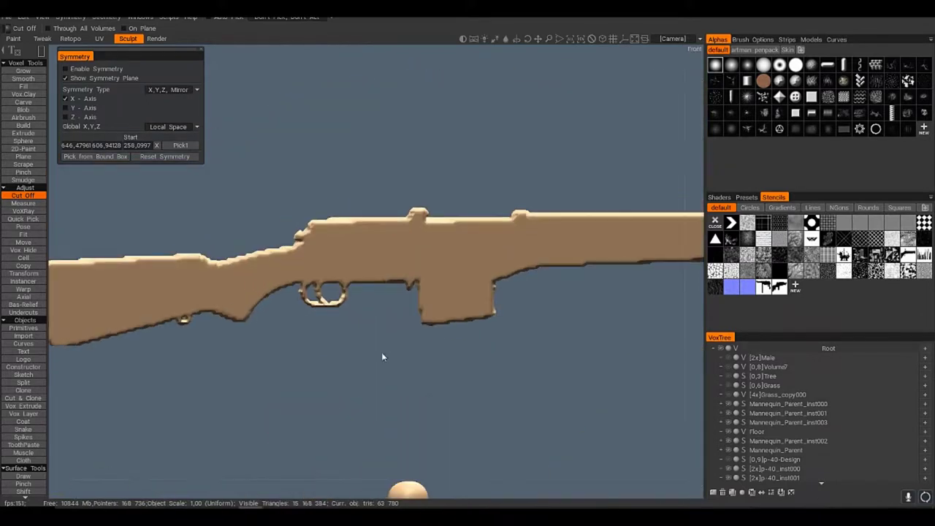
scroll(382, 355, up, 3)
scroll(344, 271, down, 4)
scroll(455, 240, up, 3)
drag(455, 240, 382, 295)
Step: Switch to the web browser and look through image results for German Second World War helmets
scroll(412, 299, down, 5)
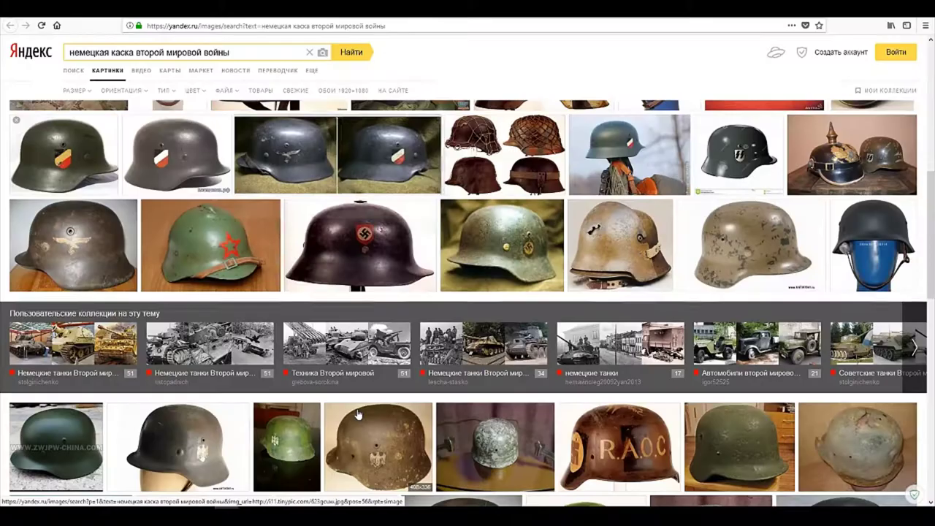
scroll(358, 415, down, 3)
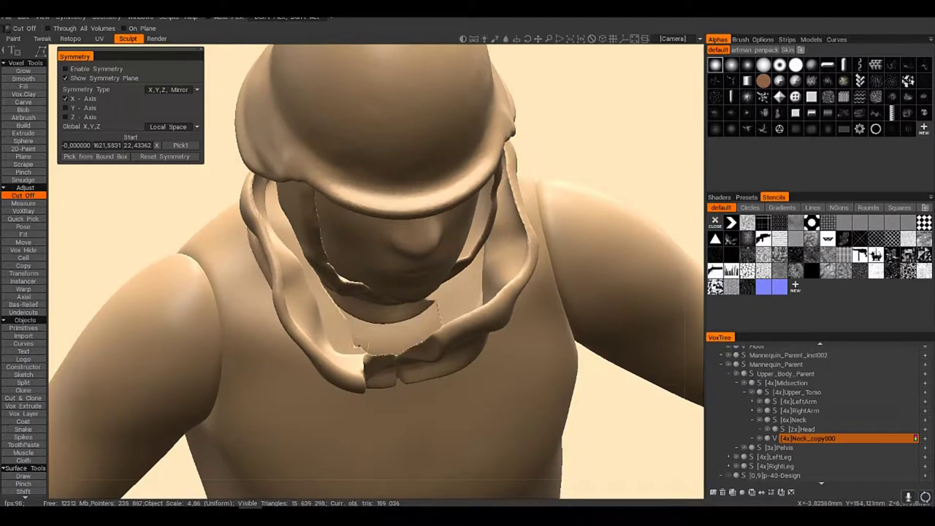
Step: Convert the Neck volume with its collar to voxels and clean the surface of the Upper_Torso volume
key(KP_1)
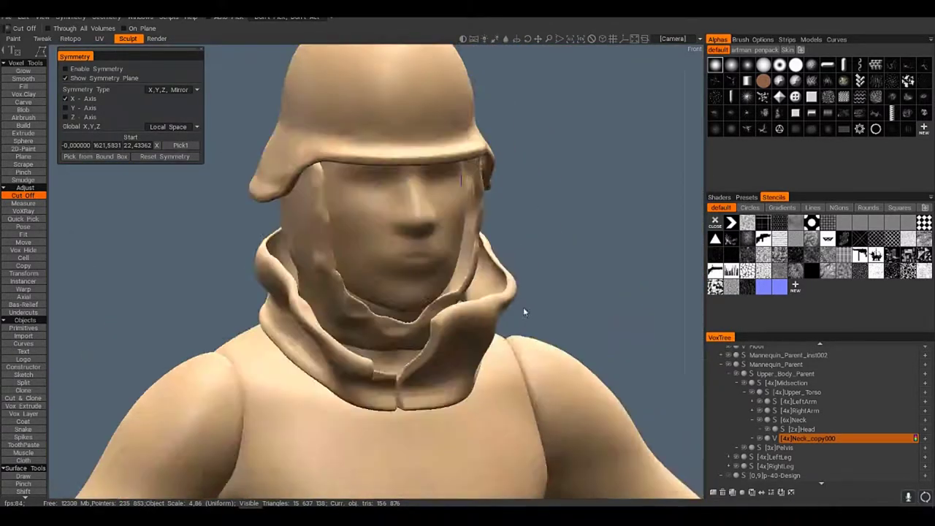
click(774, 422)
key(s)
click(132, 16)
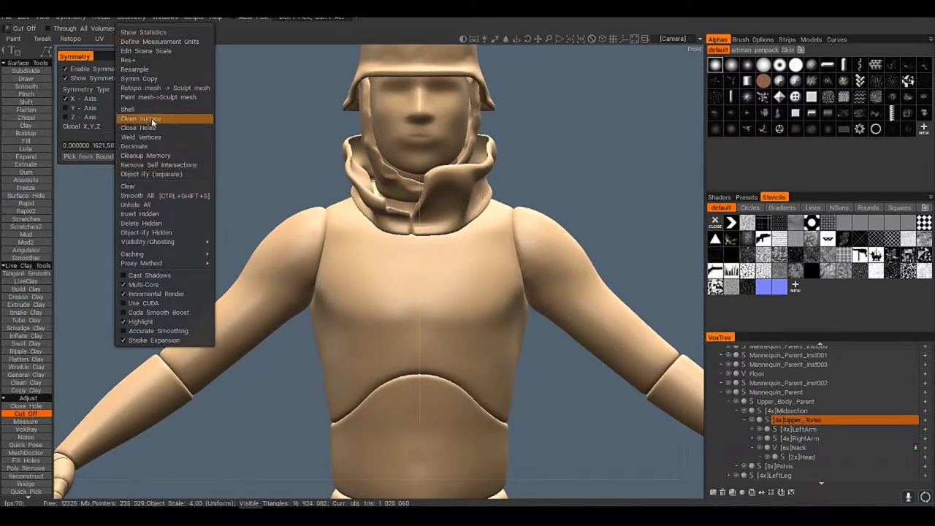
click(118, 17)
click(123, 19)
right_click(419, 101)
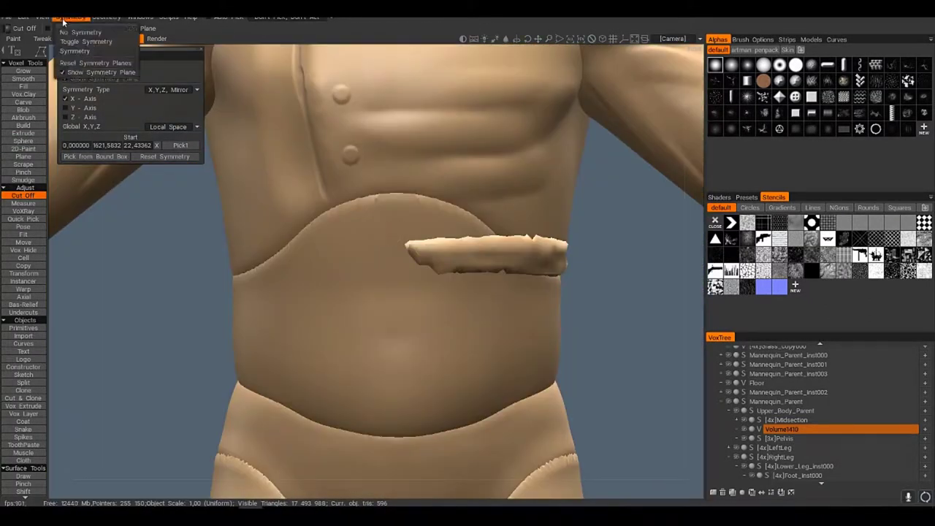
Step: Enable X-axis mirror symmetry for the belt around the waist and set a circular stroke shape for the Sphere tool
click(66, 68)
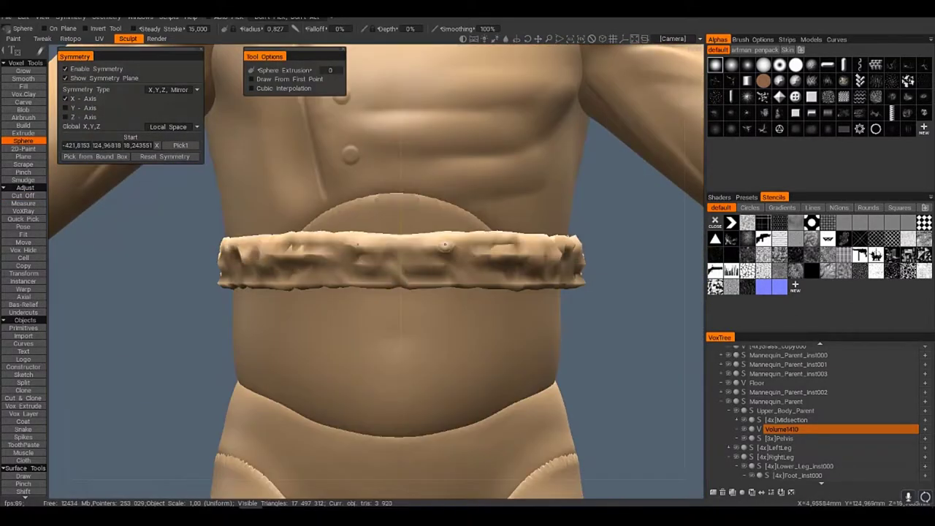
click(24, 468)
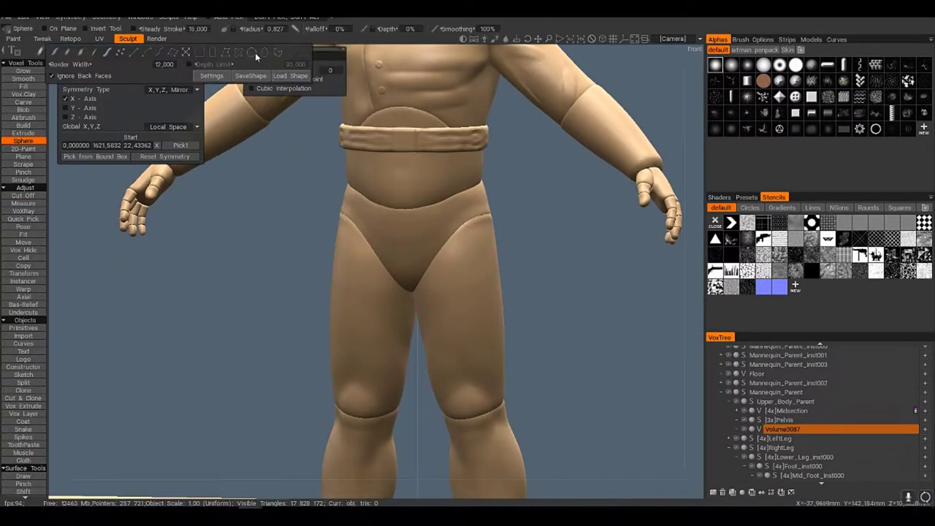
click(256, 56)
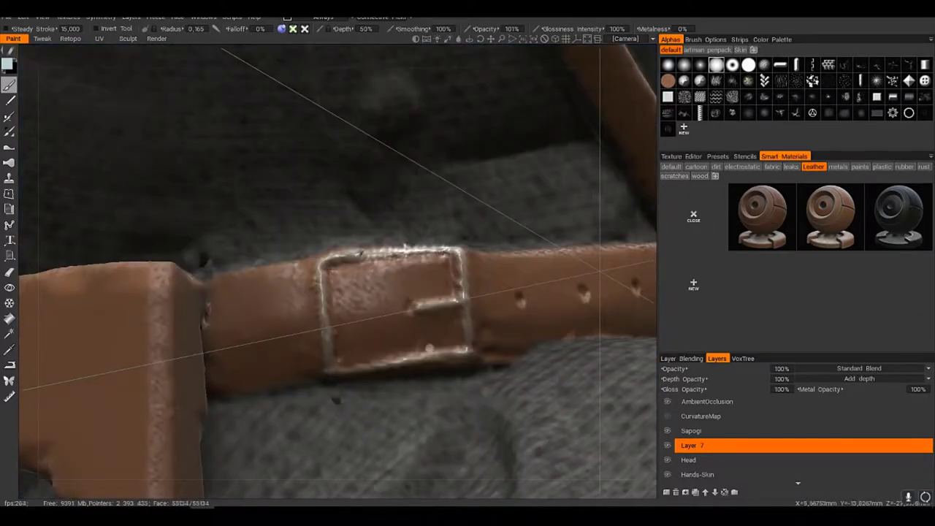
Step: Rename the belt and strap paint layer, Layer 7, to Leather
double_click(691, 445)
text(Leather)
key(Return)
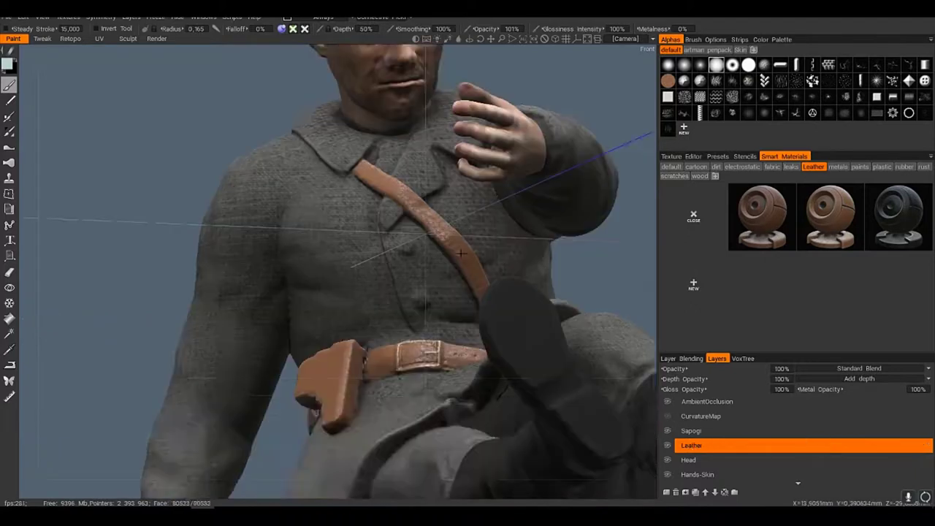
Step: Cover the seated soldier's coat, belt and trousers on Layer 8 with the brownish smart material from the dirt set
mouse_move(283, 29)
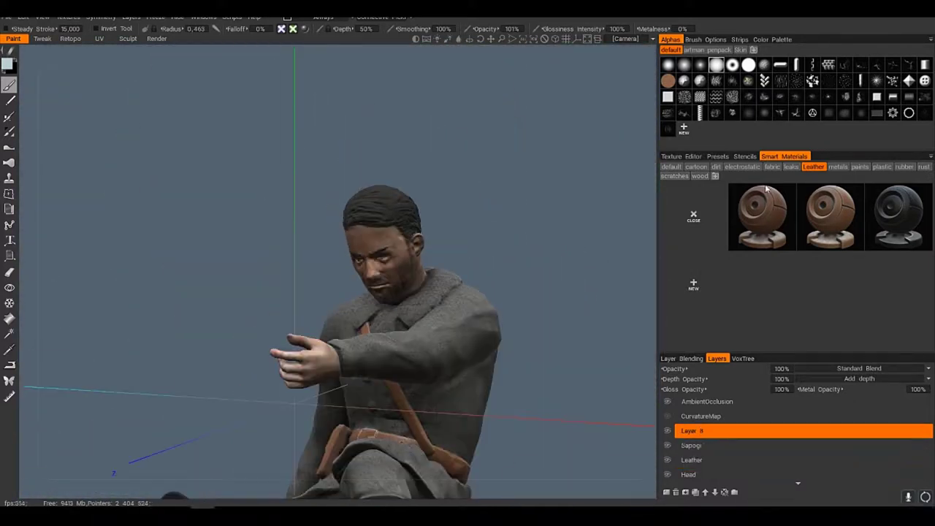
click(715, 166)
mouse_move(858, 281)
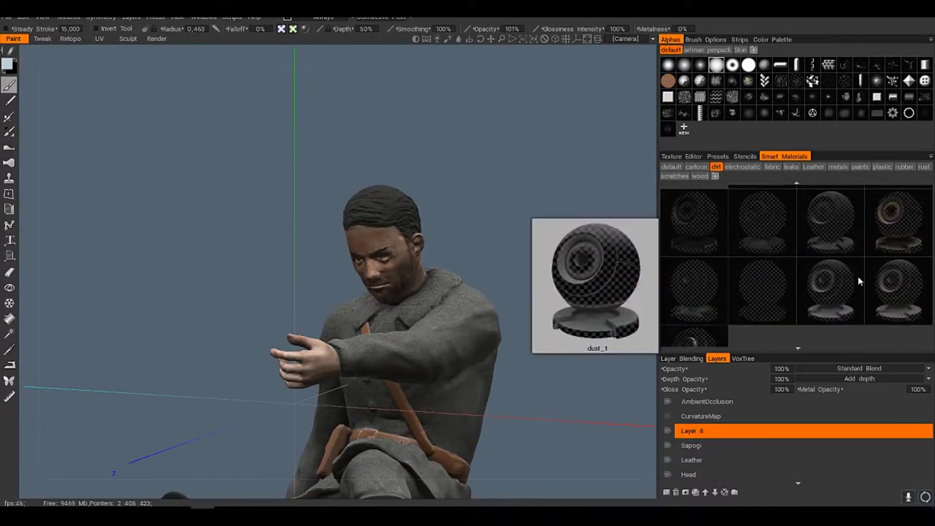
click(892, 232)
scroll(467, 351, up, 5)
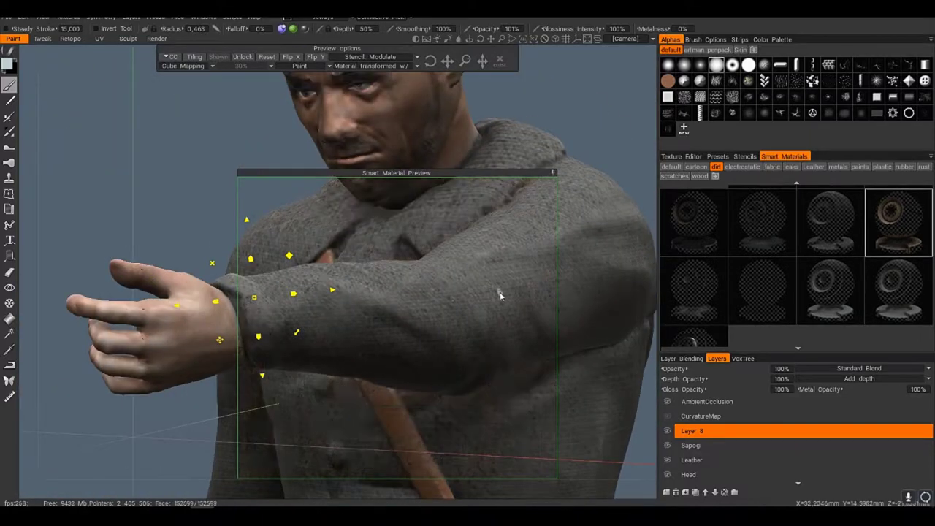
alt+drag(500, 295, 434, 348)
alt+drag(448, 398, 284, 236)
alt+drag(489, 362, 445, 292)
mouse_move(379, 210)
alt+mouse_down()
mouse_move(485, 227)
mouse_move(387, 213)
alt+mouse_up()
mouse_move(50, 78)
mouse_move(346, 237)
alt+mouse_down()
mouse_move(586, 234)
mouse_move(424, 250)
mouse_move(426, 298)
mouse_move(460, 247)
mouse_move(439, 223)
mouse_move(428, 229)
alt+mouse_up()
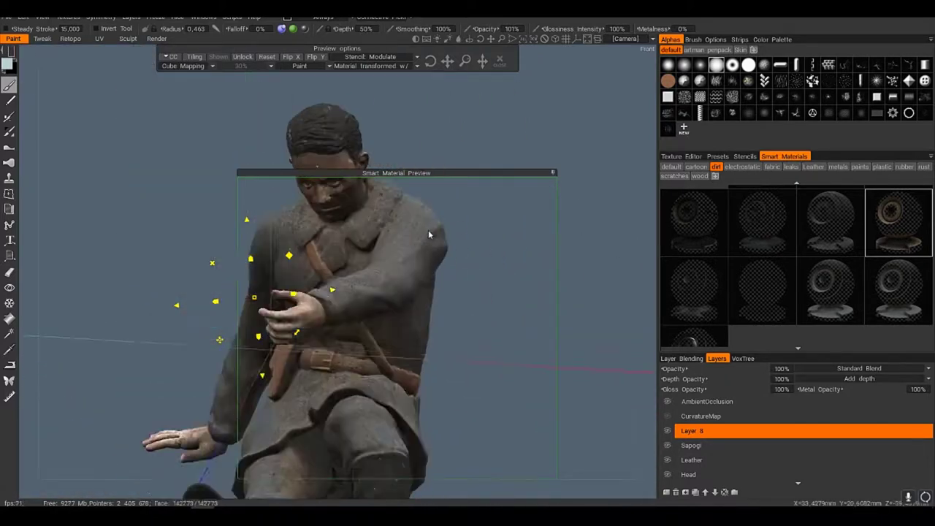
Step: Edit the leaks_blobs smart material, setting its color to pale bluish white and its gloss to 50%
click(858, 167)
click(924, 167)
click(772, 166)
click(791, 167)
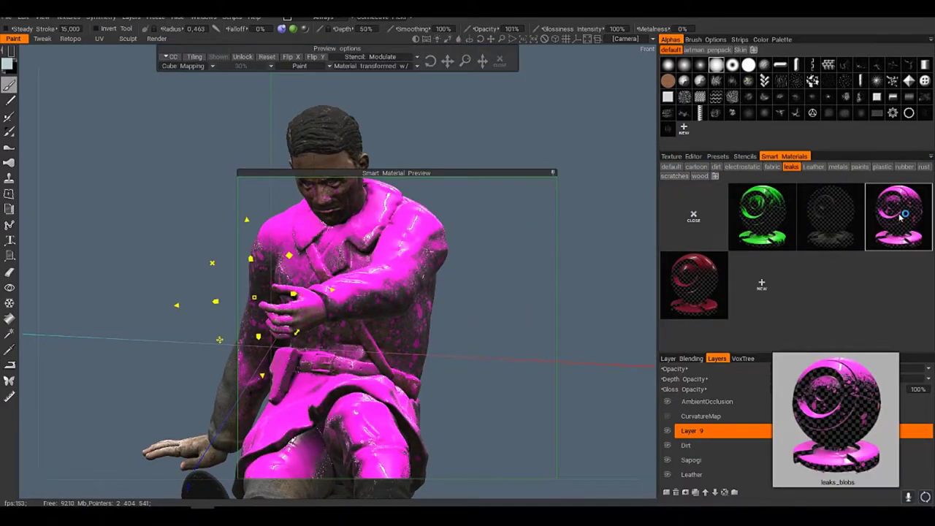
right_click(898, 215)
click(838, 207)
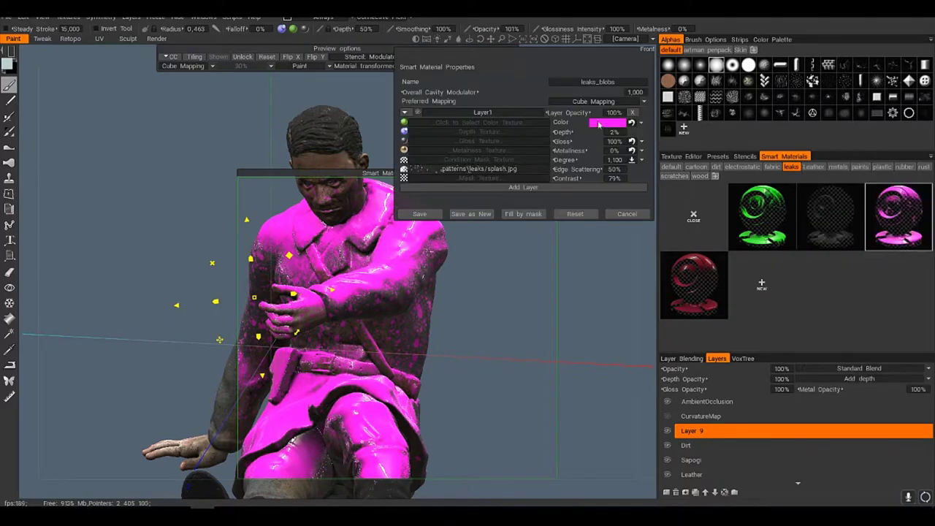
click(606, 122)
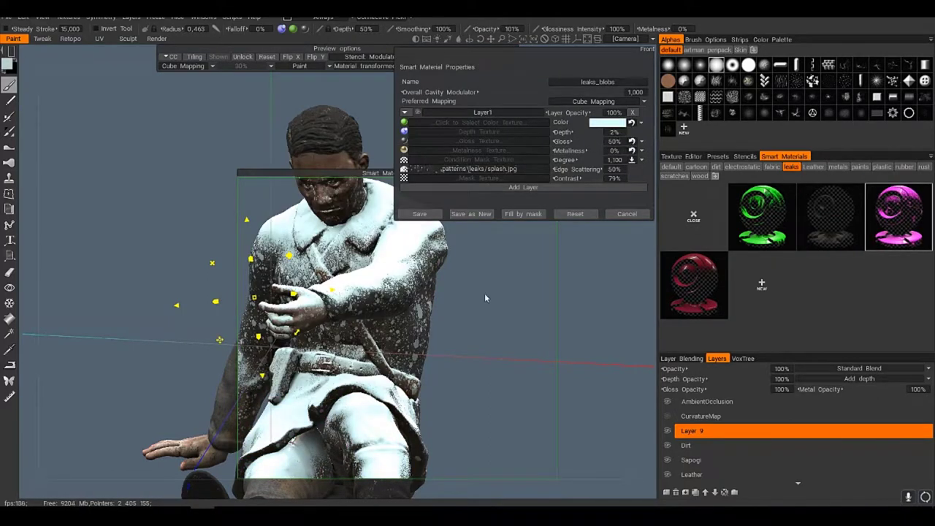
Step: Change the paint condition and apply the white leaks_blobs material over the whole seated figure from several angles
click(287, 17)
click(314, 44)
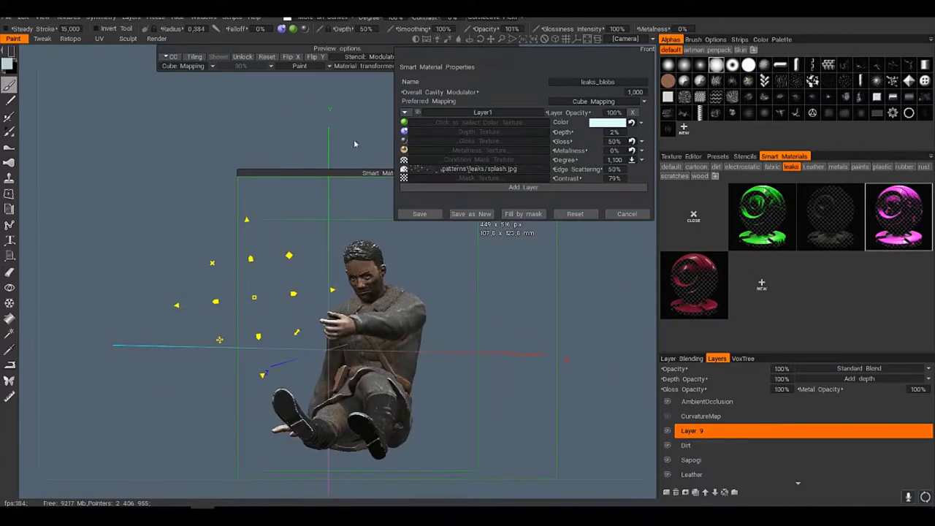
click(286, 17)
click(322, 147)
click(286, 17)
click(314, 58)
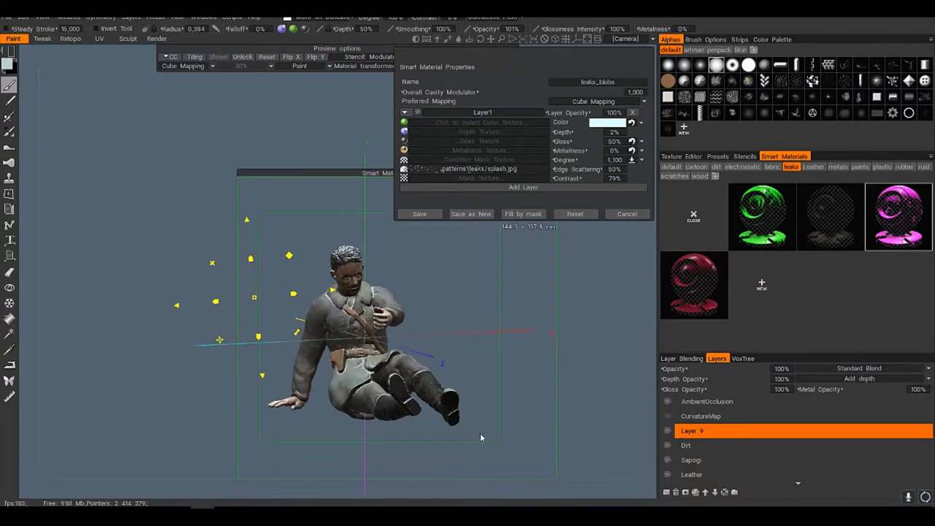
scroll(479, 328, up, 5)
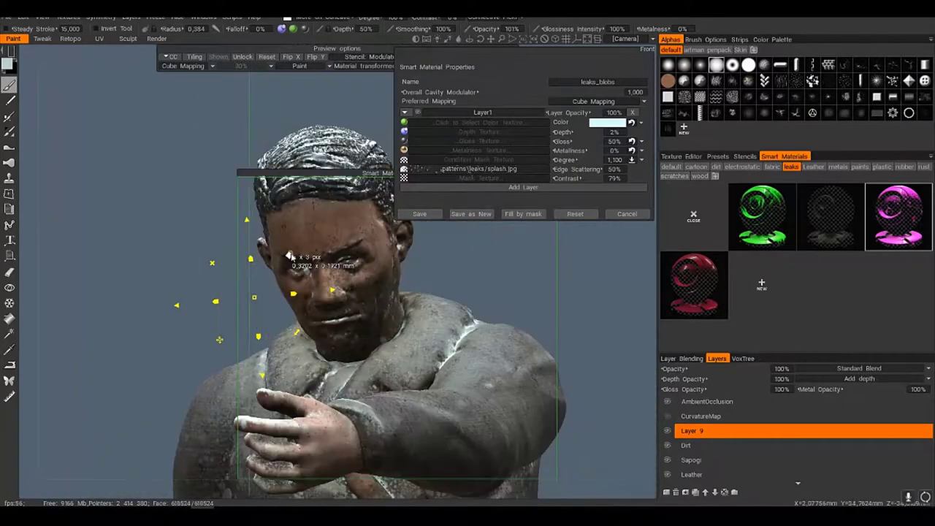
scroll(247, 215, down, 5)
drag(395, 286, 462, 248)
scroll(472, 364, up, 10)
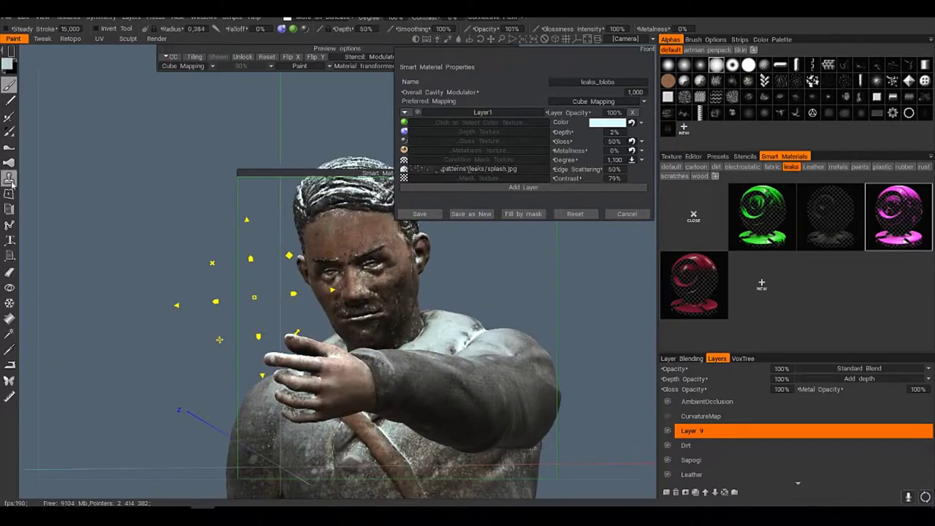
Step: Erase the excess white splashes from the soldier's face with the Eraser
key(e)
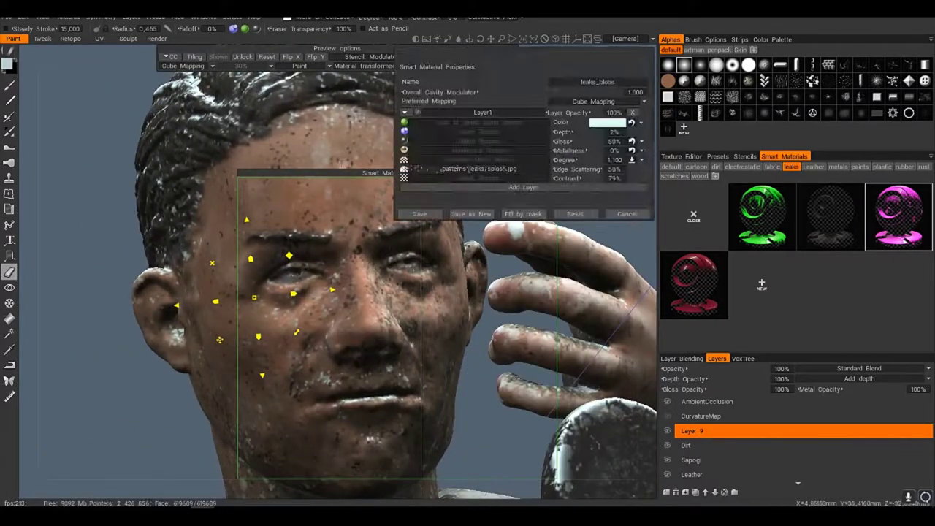
key(Escape)
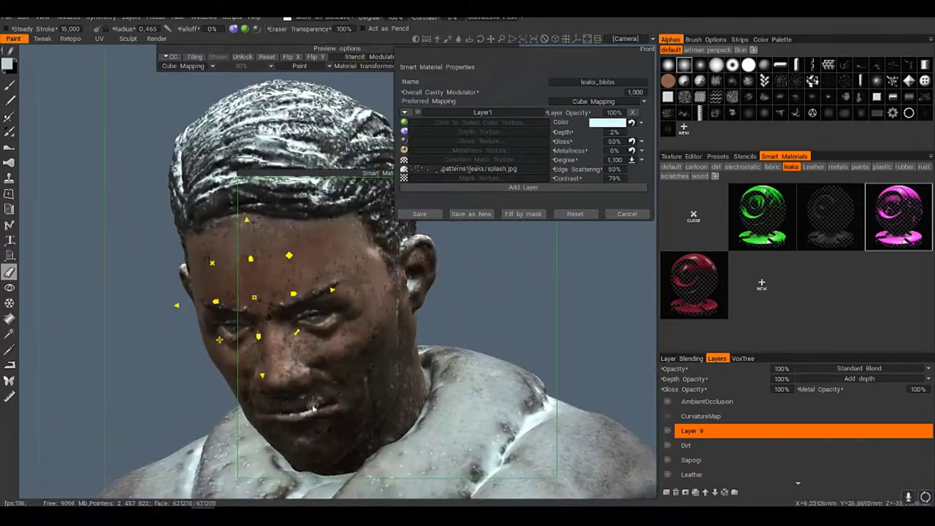
scroll(409, 278, down, 8)
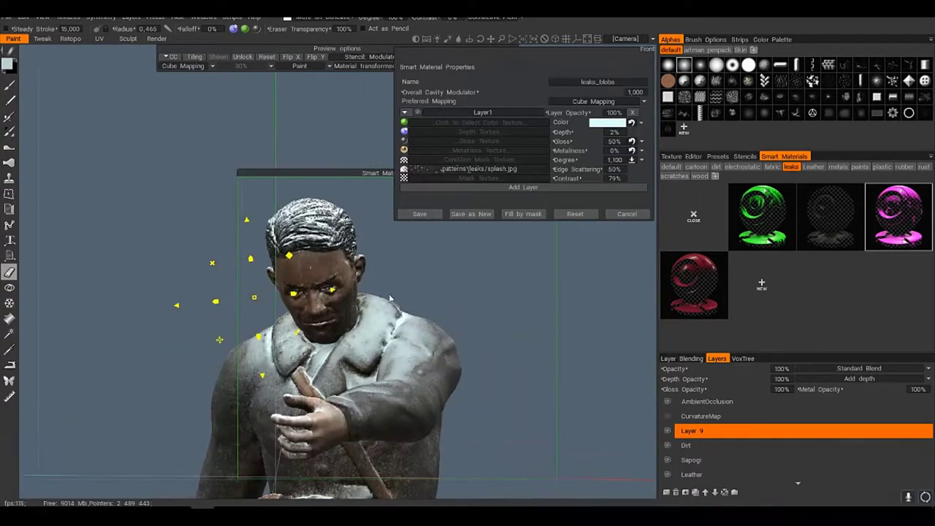
Step: Set the leaks_blobs gloss to 100% and make another pass over the seated figure
scroll(389, 298, up, 5)
click(603, 142)
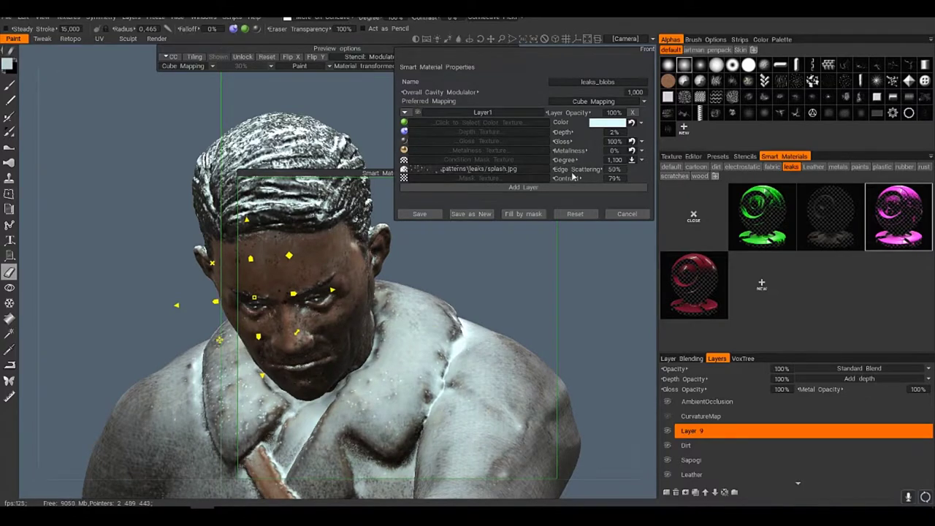
scroll(401, 245, down, 8)
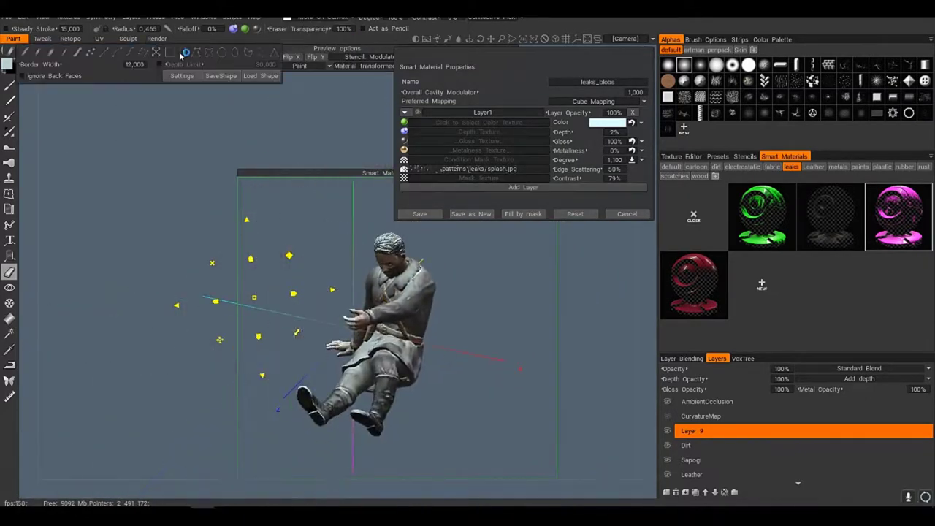
scroll(516, 423, up, 5)
scroll(515, 399, down, 6)
drag(515, 399, 454, 303)
Step: Deselect the smart material and rename Layer 9 to Snow
click(691, 218)
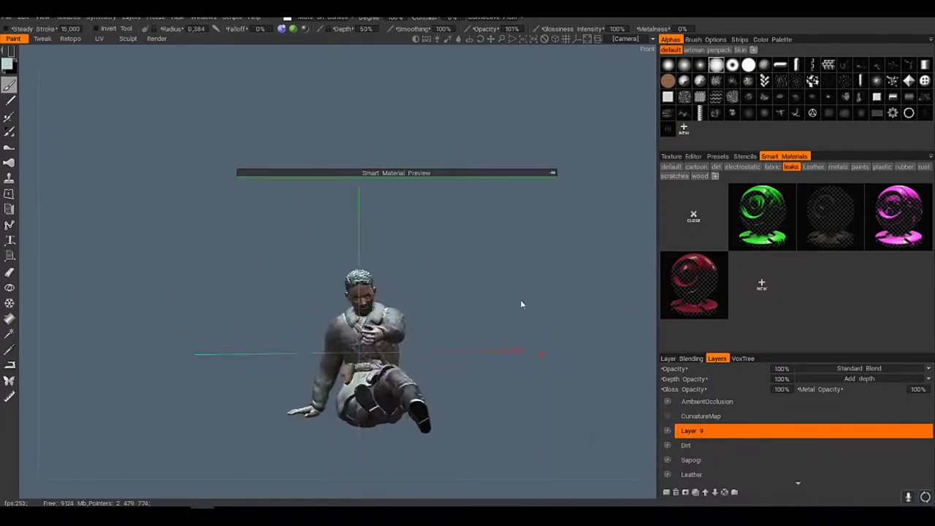
text(Snow)
key(Return)
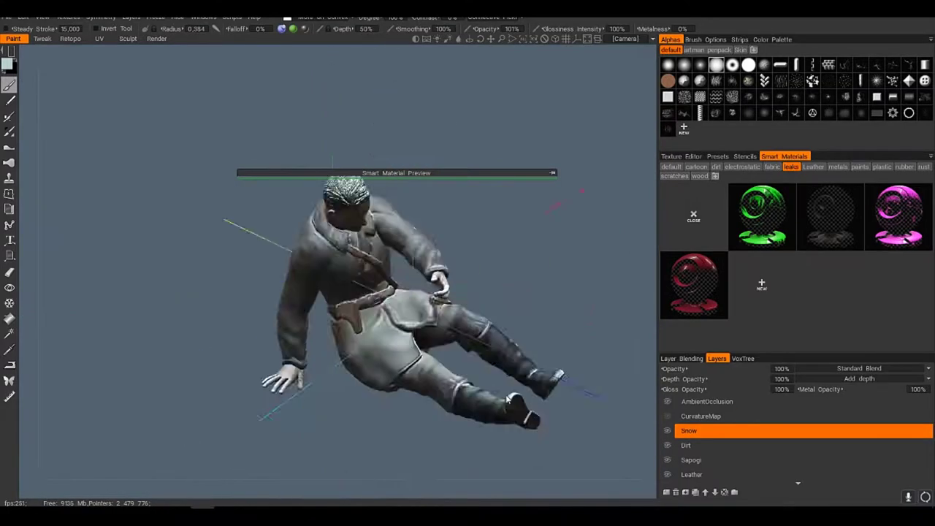
Step: Export the painted soldier as an OBJ named RedArmySoilder-Textured, with TGA color, gloss and tangent normal maps
click(6, 16)
click(35, 159)
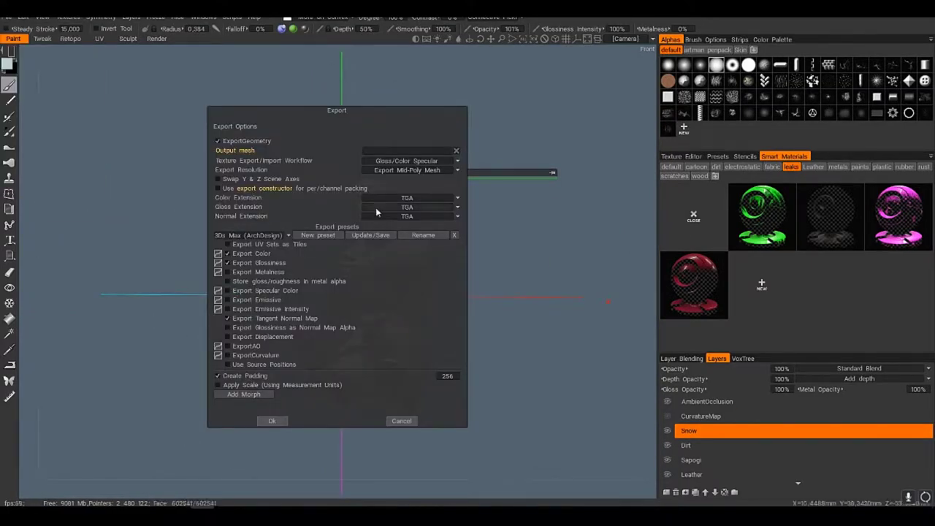
click(272, 422)
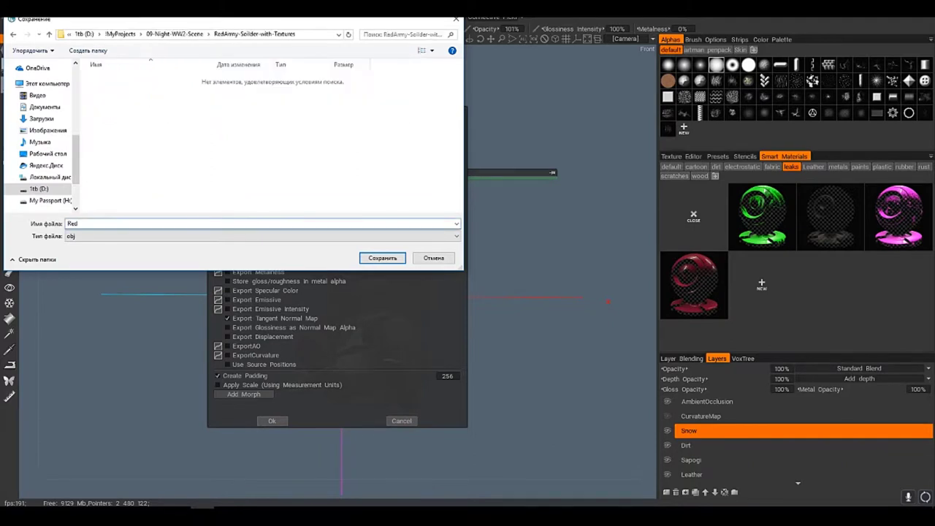
key(Return)
click(272, 420)
Step: Switch to Marmoset Toolbag, lower the fog's max opacity and load the Midsection_000_gloss texture as the HandRight_000 gloss map
key(super)
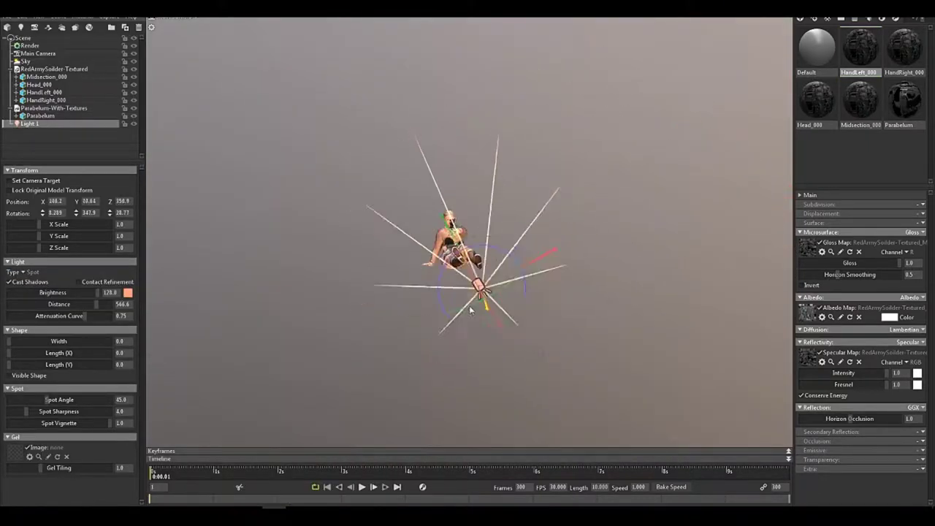
drag(470, 310, 383, 294)
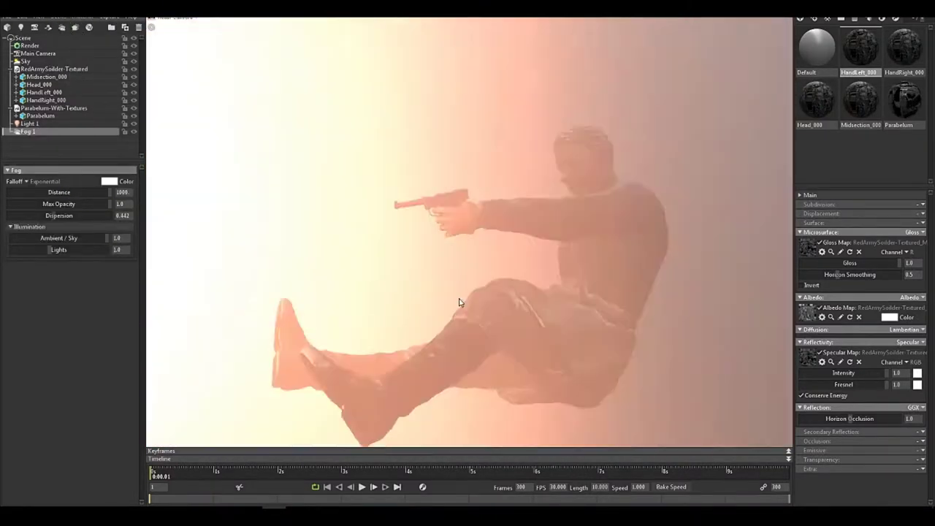
drag(73, 204, 9, 213)
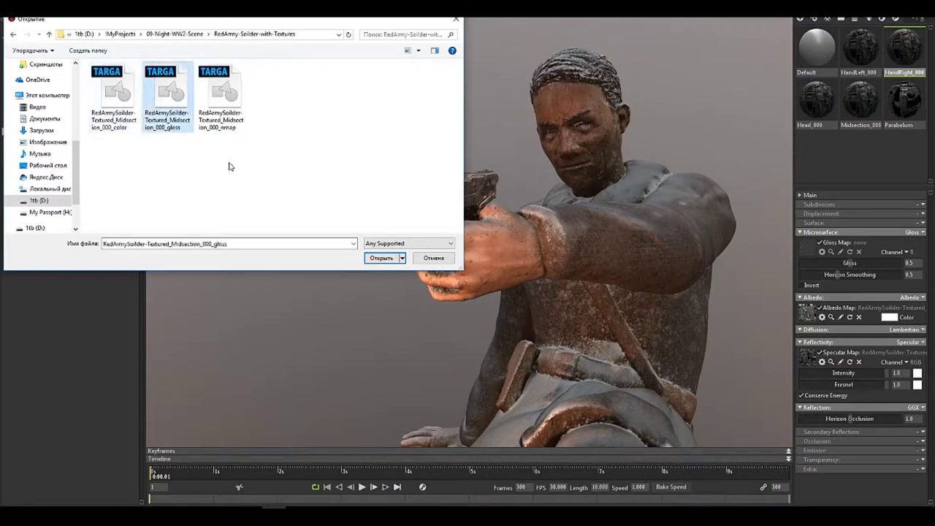
click(381, 257)
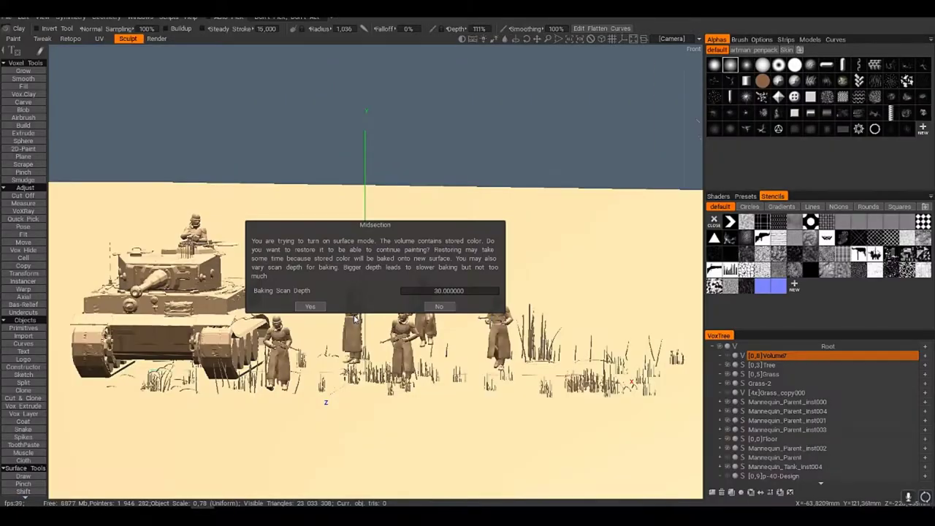
Step: Return to voxel sculpting in 3DCoat and build a fir trunk with branches in a new volume using Spikes
click(327, 314)
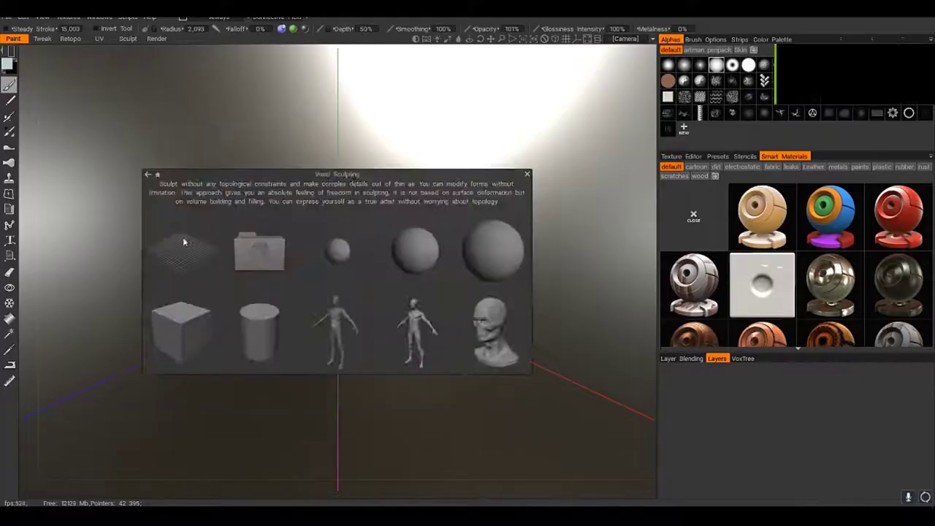
click(135, 61)
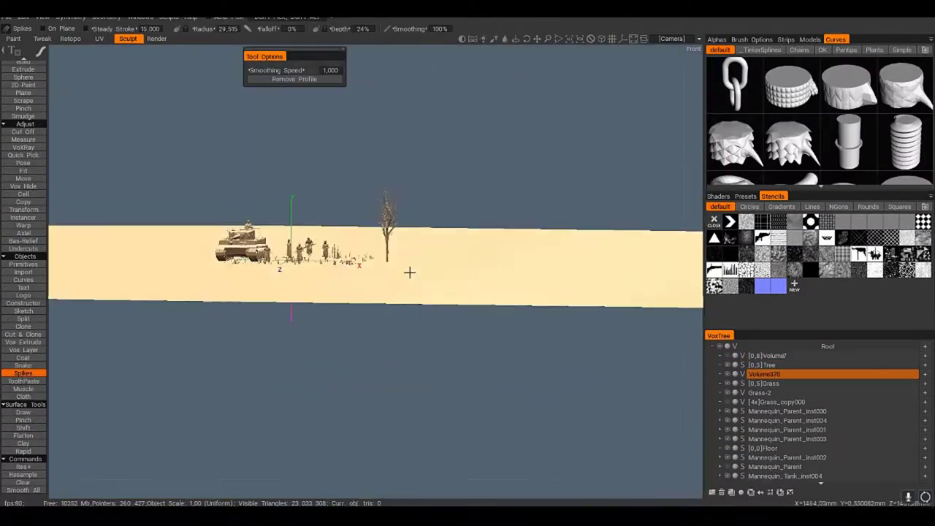
drag(409, 272, 461, 217)
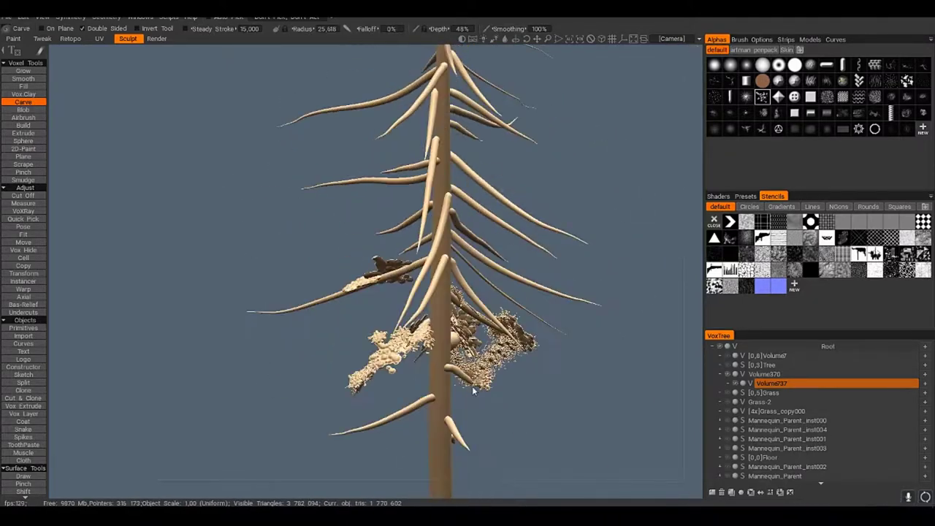
Step: Cover the fir's branches in needle clumps by duplicating the foliage volume and placing the copies with Transform
alt+drag(525, 332, 682, 392)
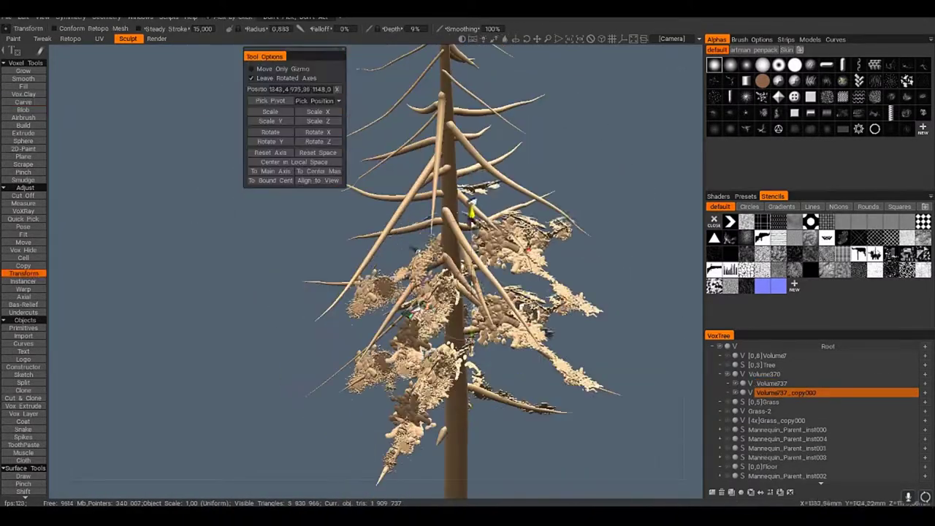
alt+drag(467, 307, 620, 319)
key(ctrl+z)
key(ctrl+y)
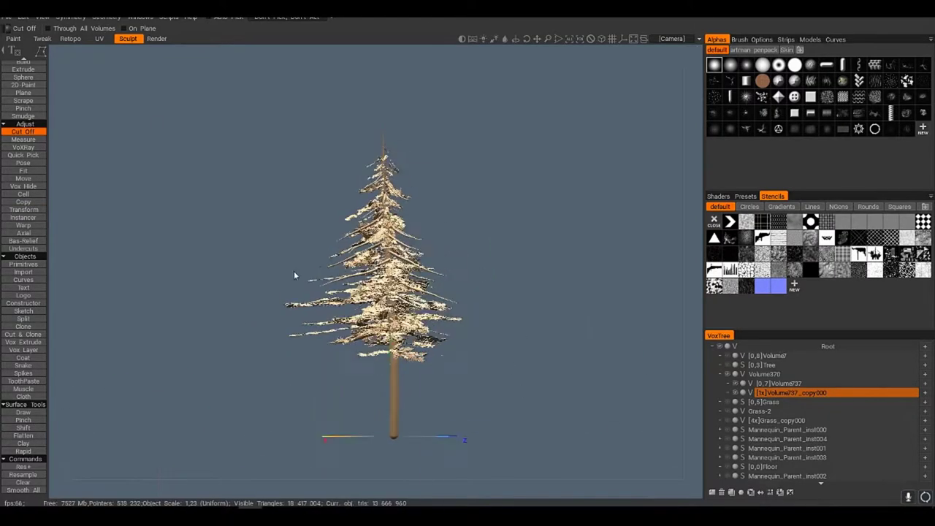
Step: Rename the snow volume Snow-Elka, and rename the fir volume above it Elka
scroll(469, 377, up, 5)
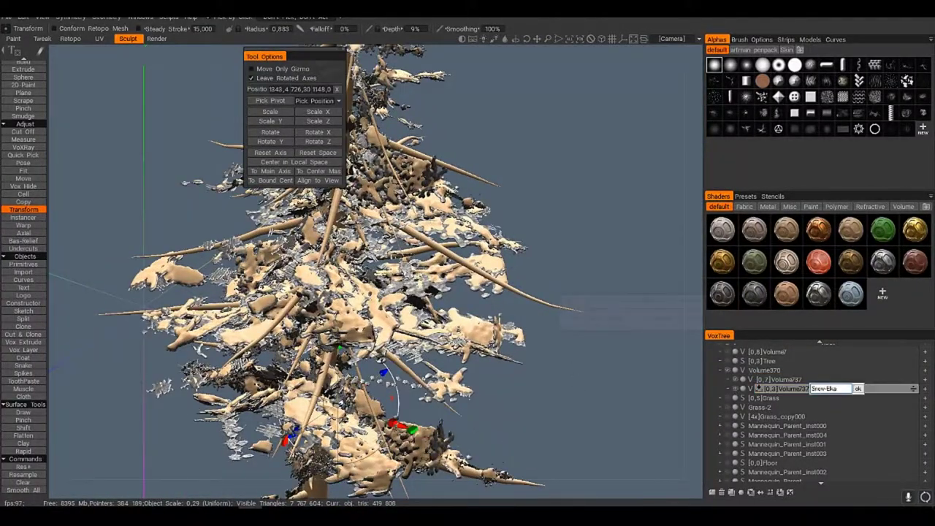
key(Return)
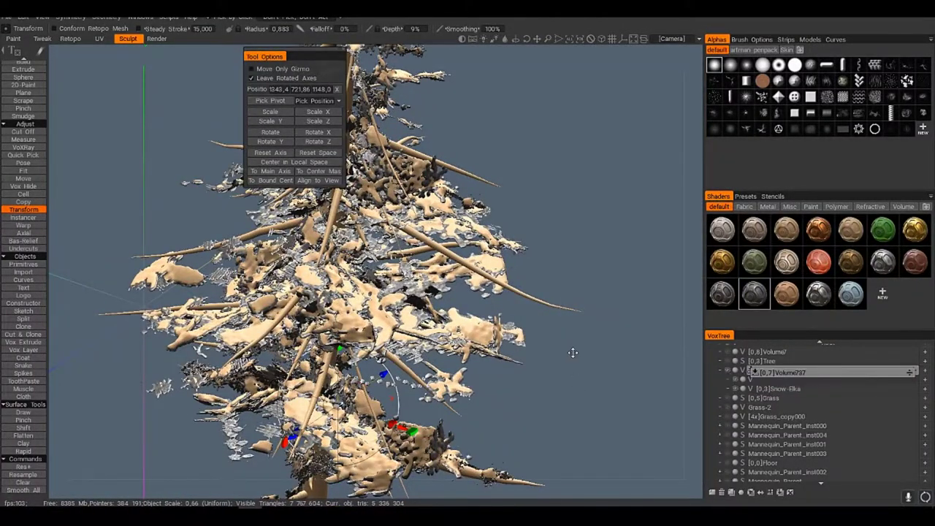
click(780, 371)
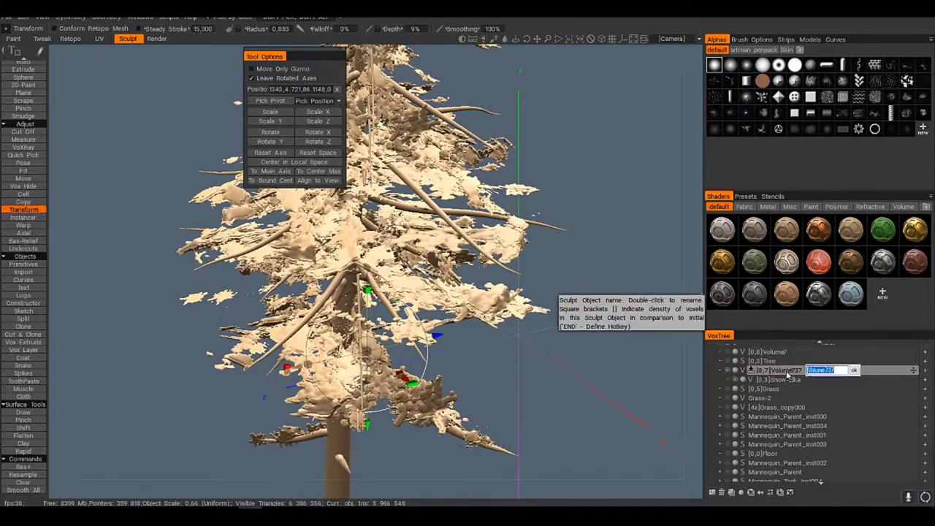
Step: Decimate the Elka fir mesh
click(132, 16)
click(146, 148)
click(317, 311)
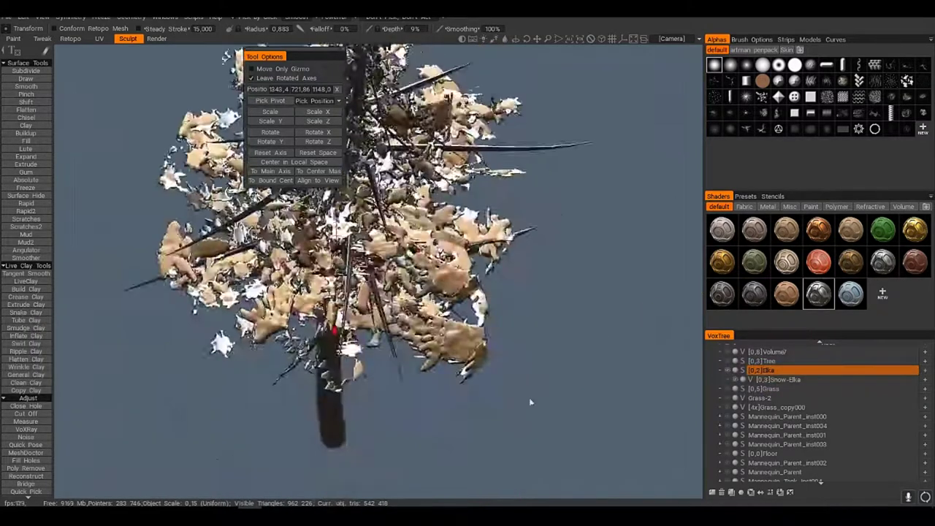
Step: Convert the Snow-Elka volume from voxels to surface representation
click(779, 379)
click(750, 379)
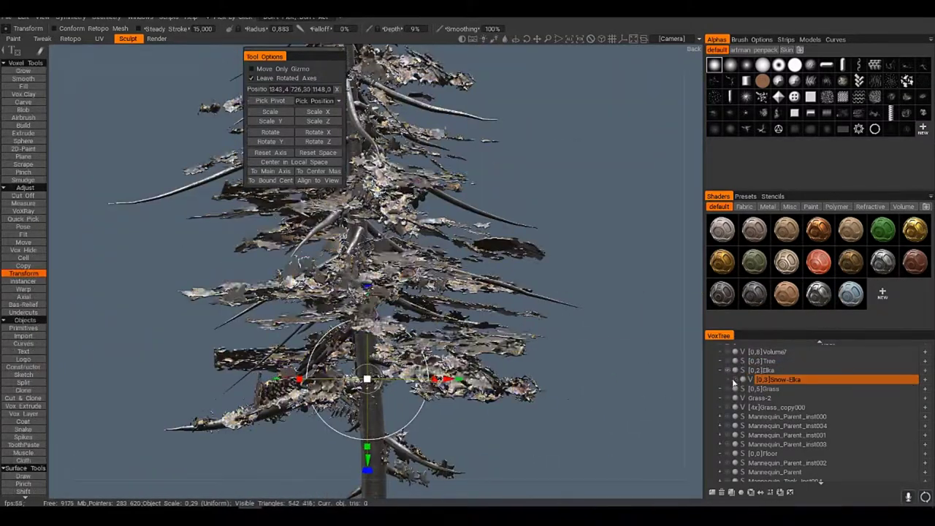
click(506, 304)
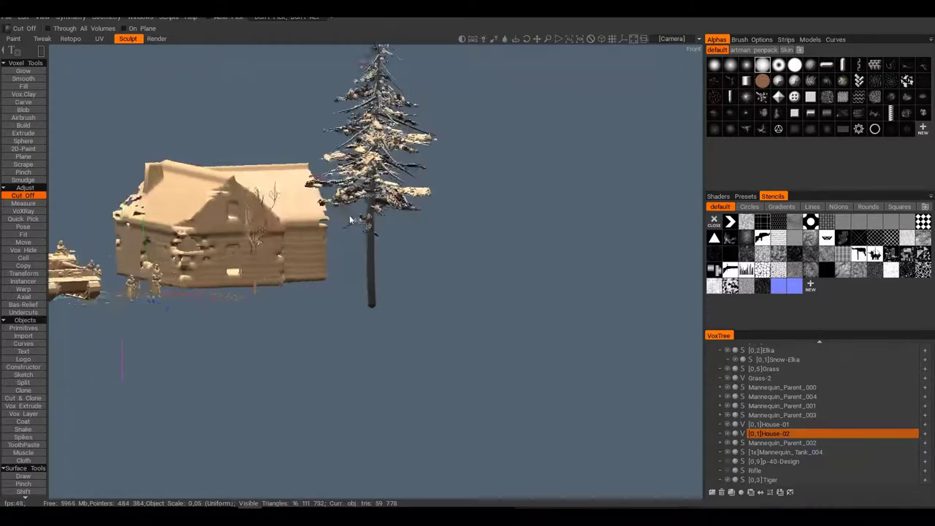
Step: Convert the House-01 volume from voxels to surface representation
click(772, 425)
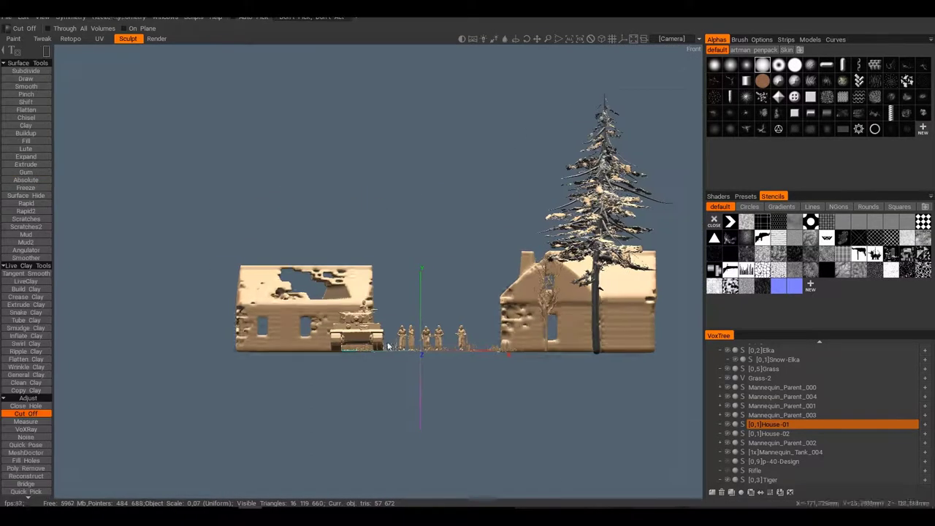
right_click(115, 33)
click(146, 41)
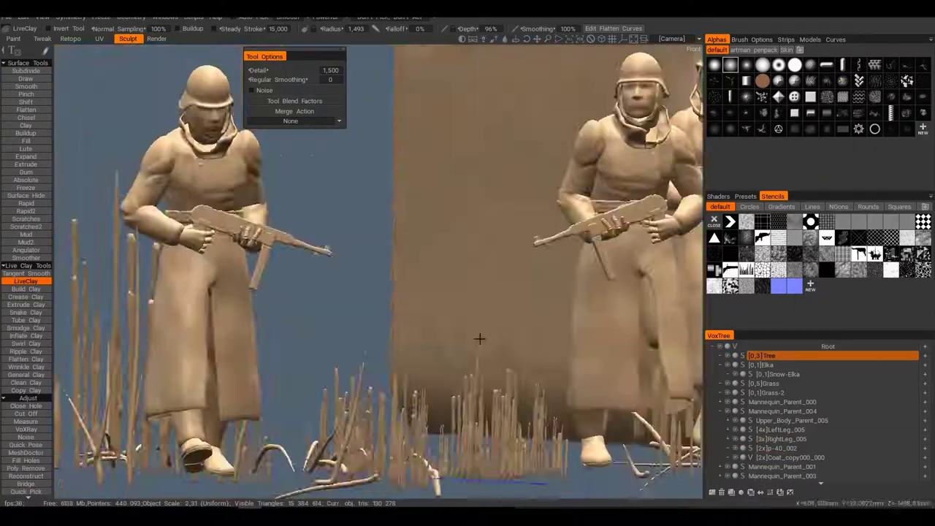
Step: Convert the leg, neck and head parts of Mannequin_Parent_004 to voxels and merge them into their parent volumes
click(774, 406)
click(776, 396)
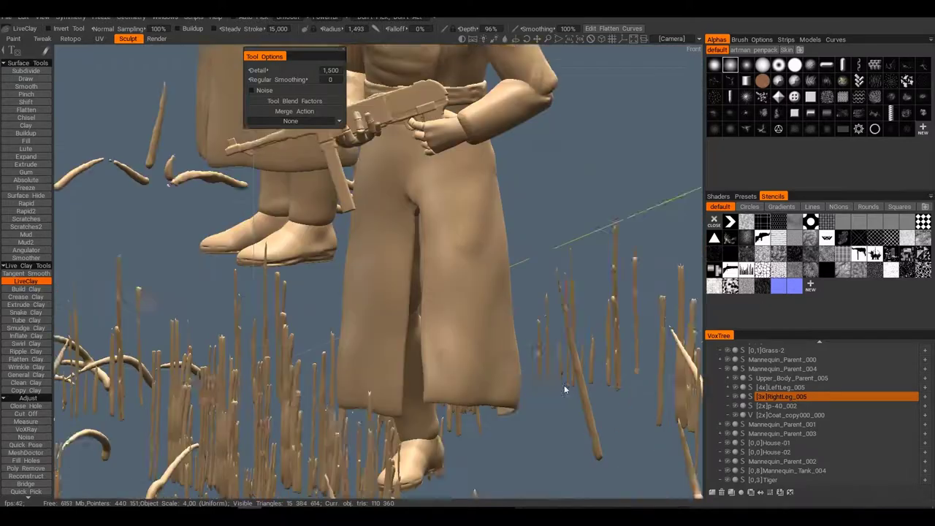
click(756, 398)
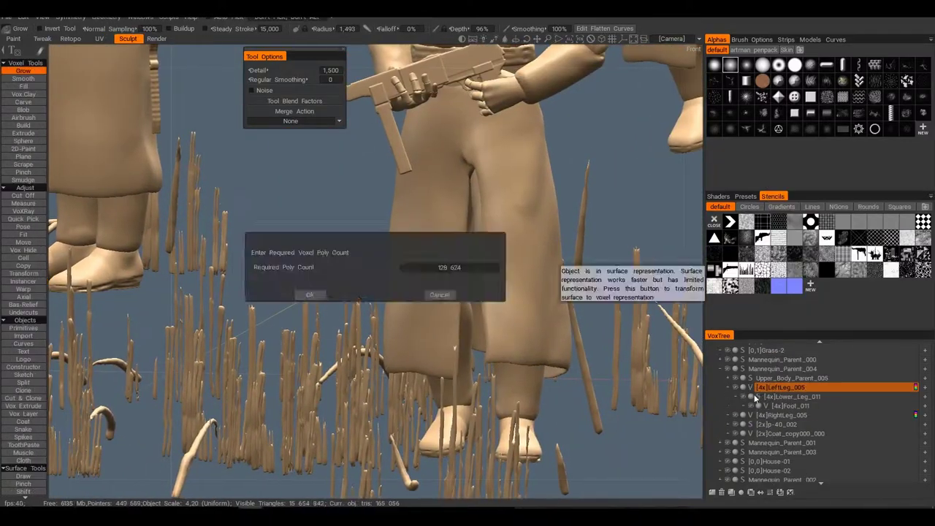
click(772, 431)
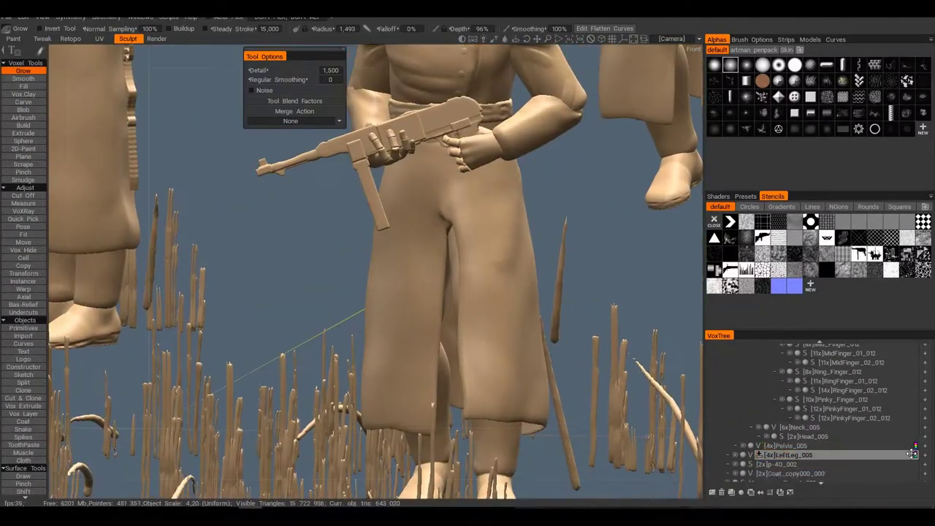
click(796, 427)
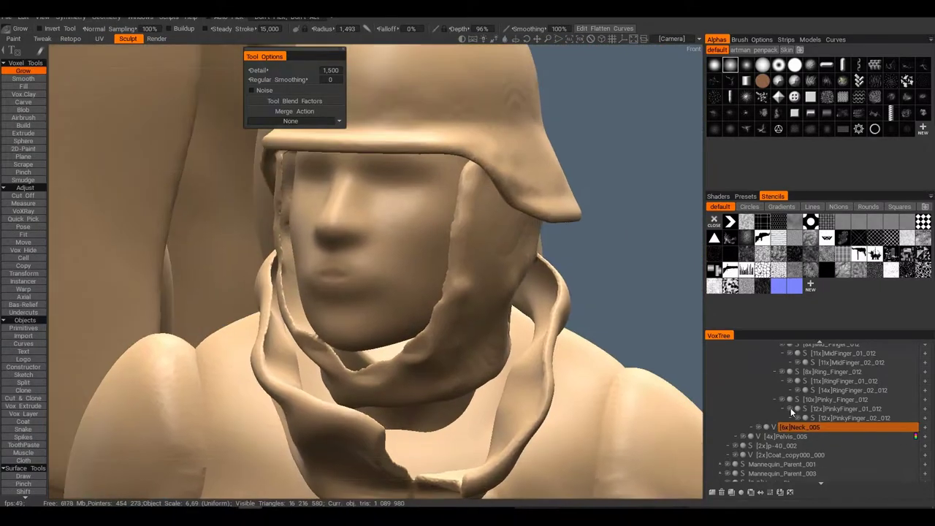
Step: Convert the same soldier's hands and lower arms to voxels and merge them into the LeftArm_005 and RightArm_005 volumes
scroll(805, 384, up, 3)
scroll(825, 415, down, 5)
click(790, 405)
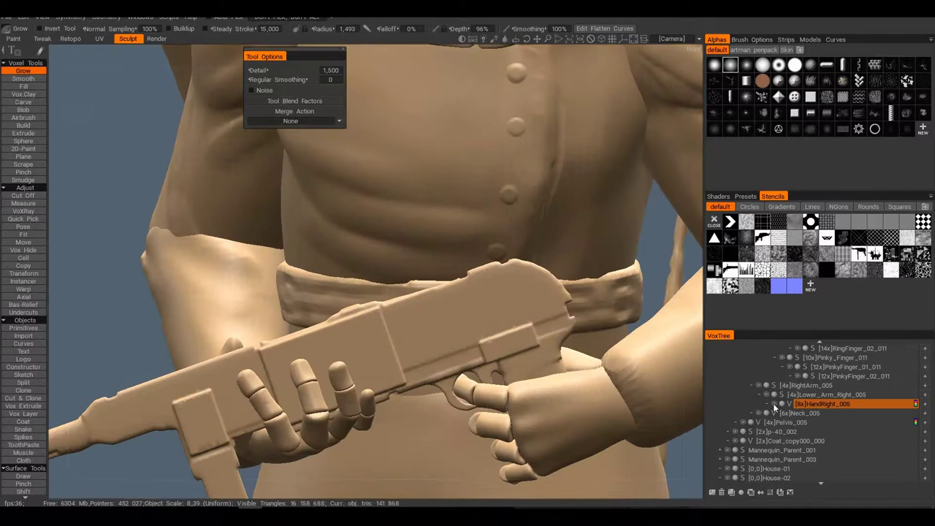
click(803, 384)
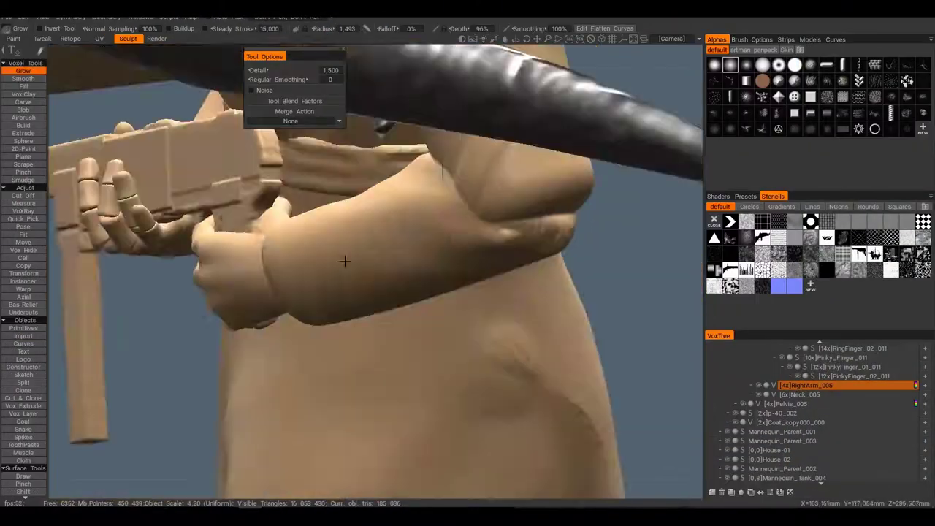
scroll(840, 455, up, 3)
scroll(840, 438, up, 4)
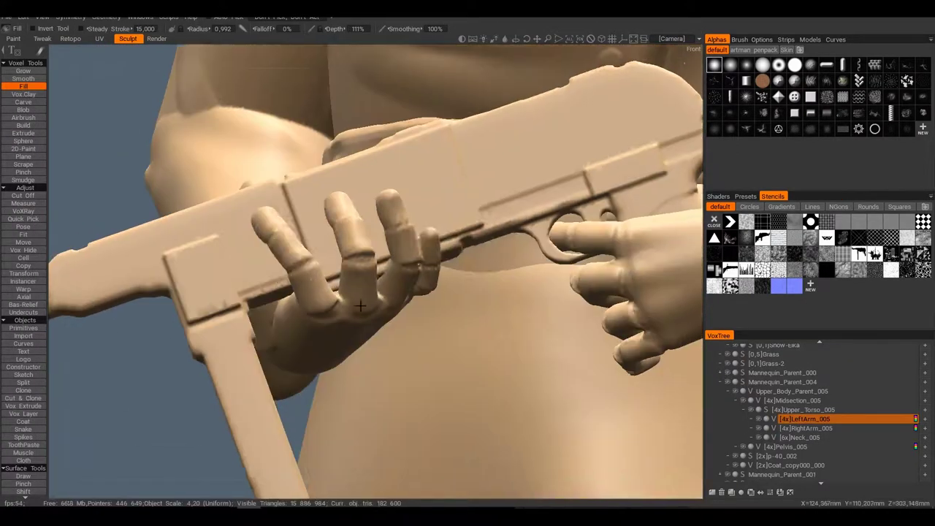
Step: Merge the soldier's remaining body parts into one volume named Soilder-01 and decimate it
click(810, 428)
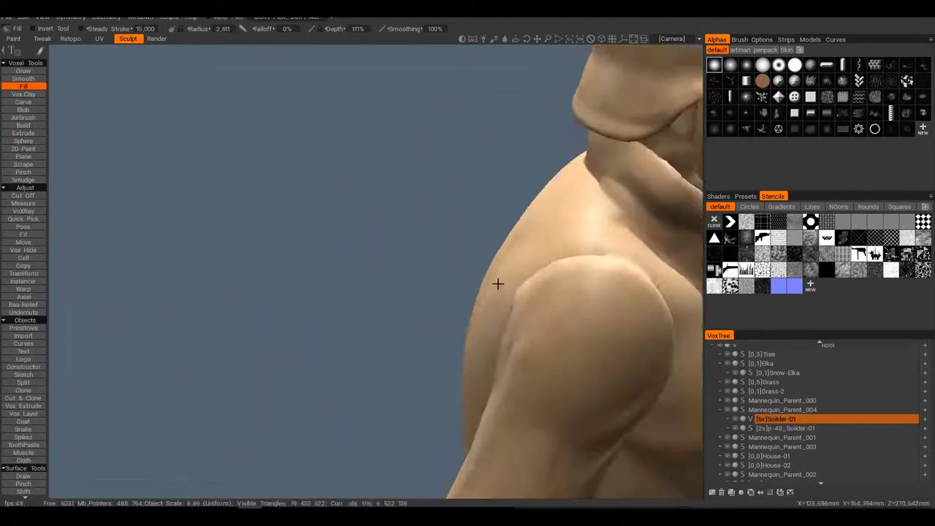
alt+drag(387, 272, 579, 383)
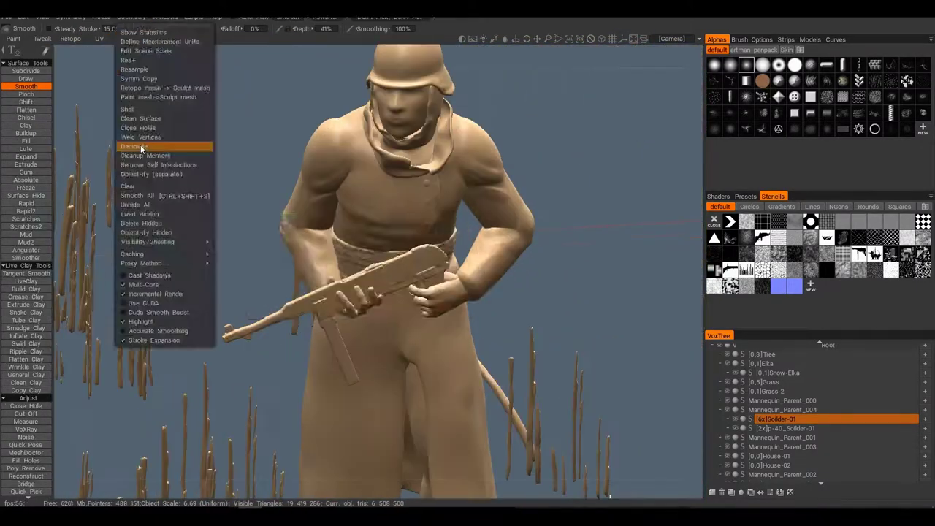
click(167, 144)
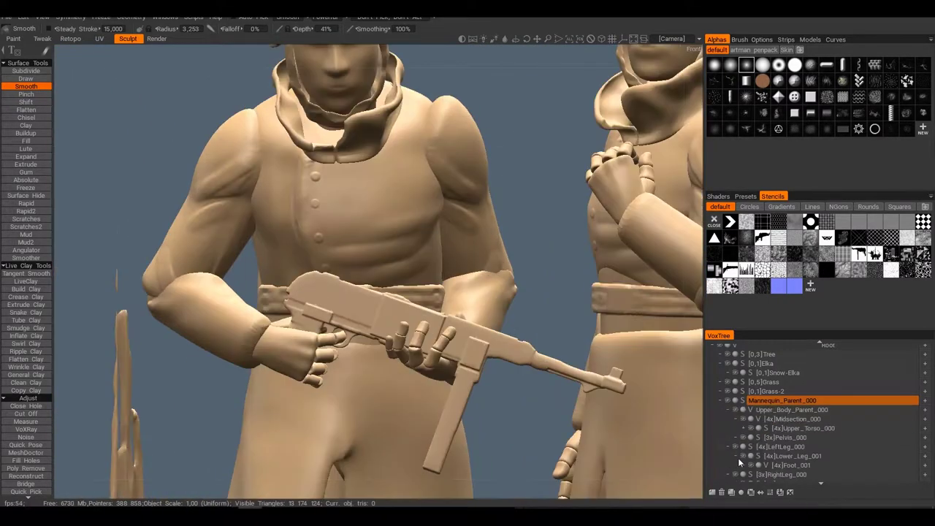
Step: Convert Mannequin_Parent_000's body parts to voxels, merge them into the Neck_000 volume and select the Fill tool for the joints
scroll(752, 447, down, 3)
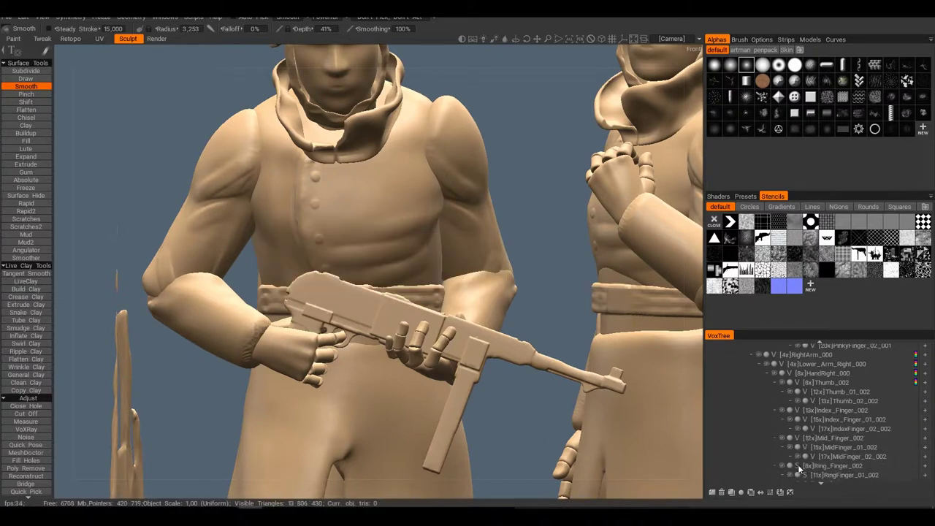
scroll(810, 450, down, 5)
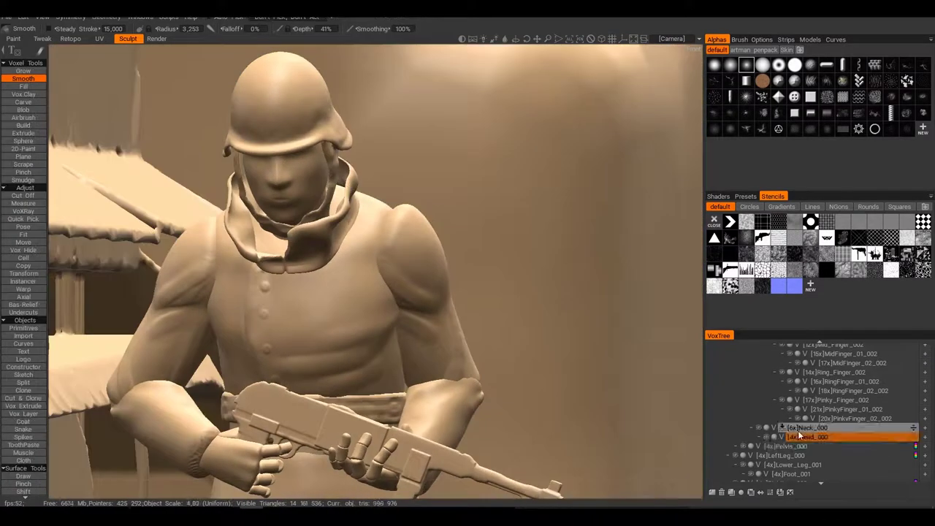
right_click(843, 389)
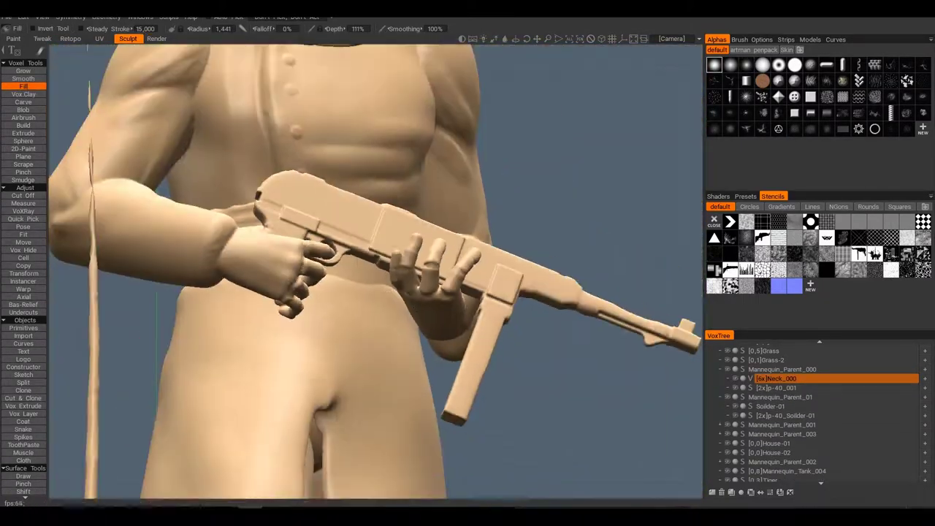
alt+drag(511, 109, 422, 349)
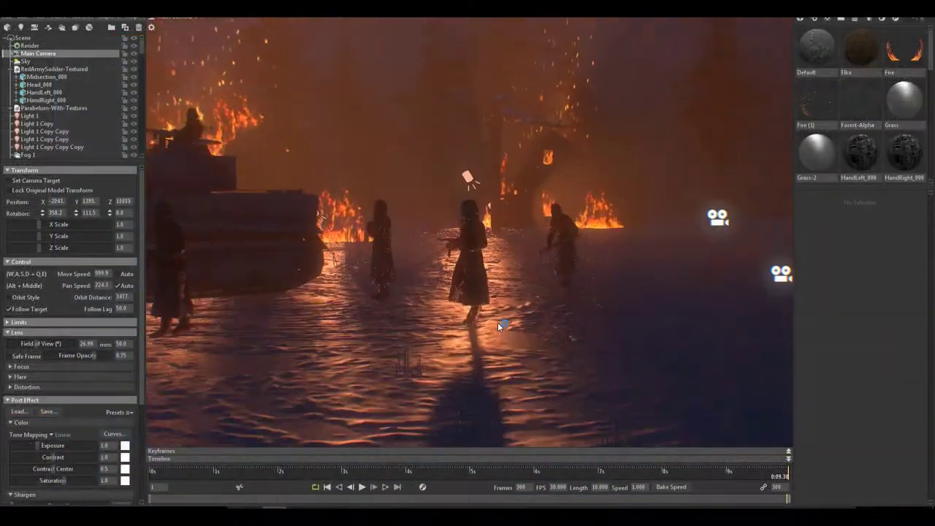
Step: Switch to Marmoset Toolbag and fly the main camera back to view the burning night scene from farther away
right_drag(497, 322, 561, 132)
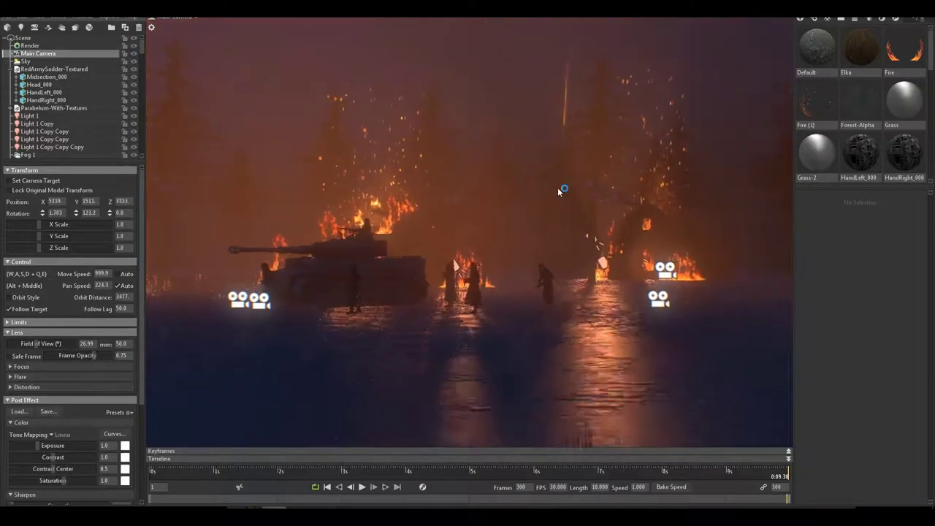
key(s)
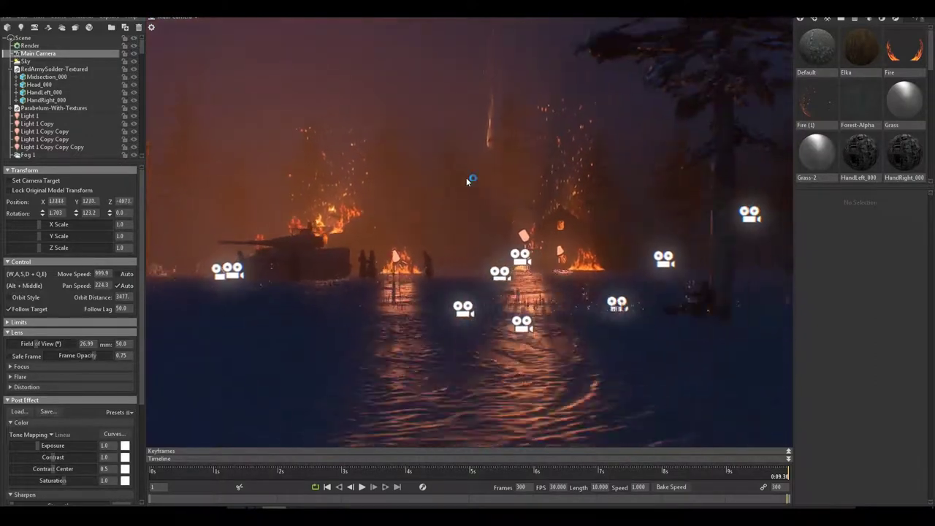
Step: Swing the main camera around the battlefield and preview the scene through Camera 09, Camera 03, Camera 07 and Camera 10
right_drag(463, 201, 593, 235)
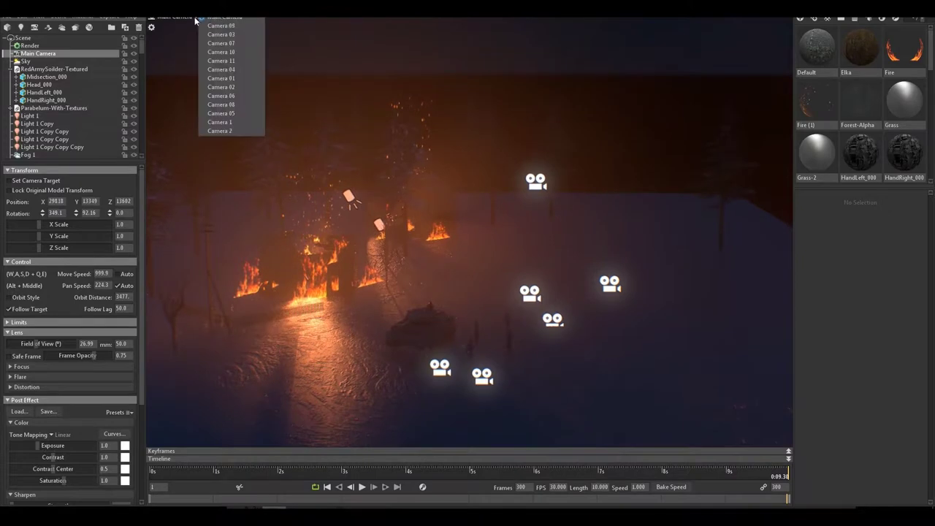
click(220, 122)
click(206, 26)
click(191, 16)
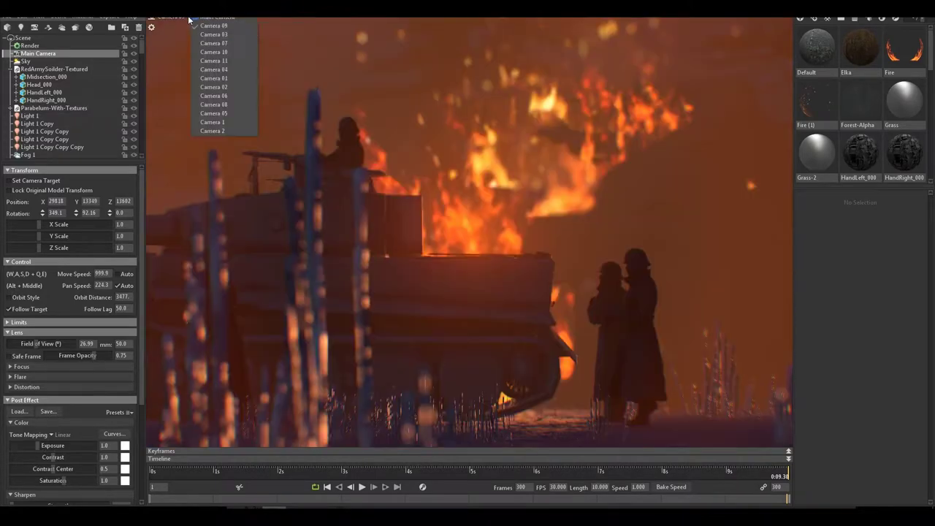
click(209, 35)
click(191, 16)
click(209, 43)
click(191, 16)
click(209, 52)
click(191, 16)
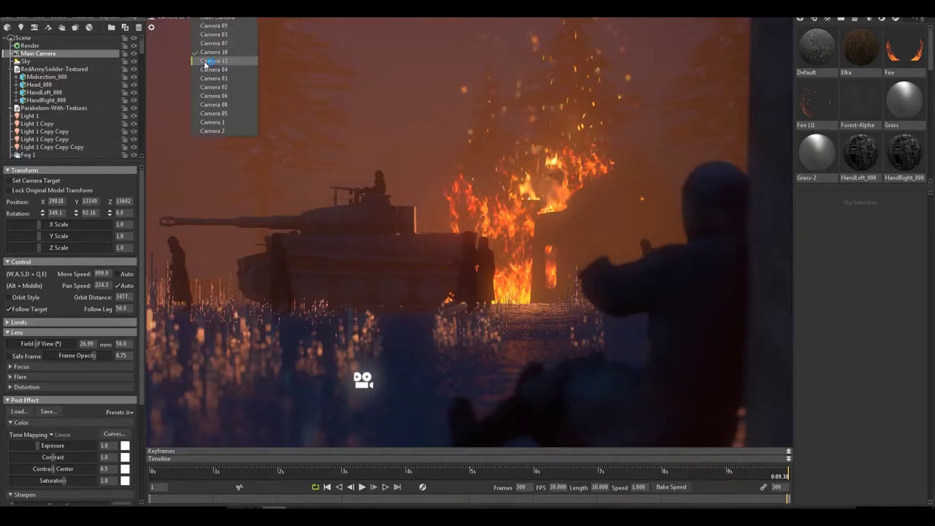
Step: Preview the scene through Camera 11, Camera 04, Camera 01, Camera 02, Camera 06 and Camera 08
click(203, 60)
click(192, 16)
click(204, 69)
click(192, 16)
click(203, 77)
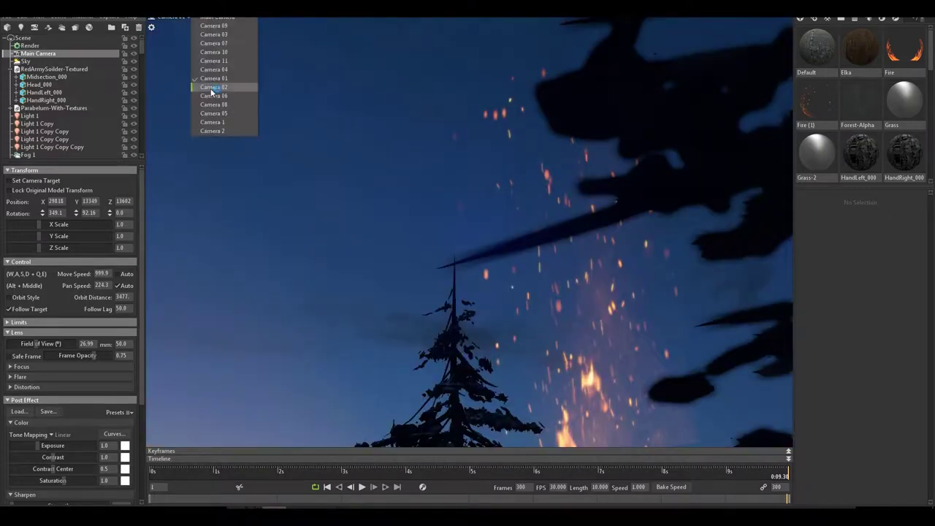
click(212, 88)
click(192, 16)
click(209, 95)
click(208, 105)
Step: Play the scene animation, switch the view to Camera 05 and pause the playback
click(361, 487)
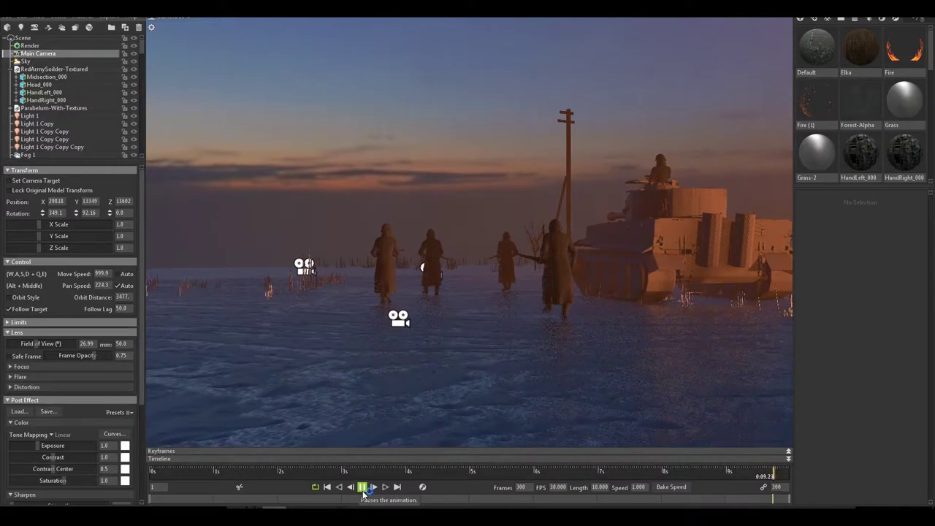
click(191, 16)
click(211, 115)
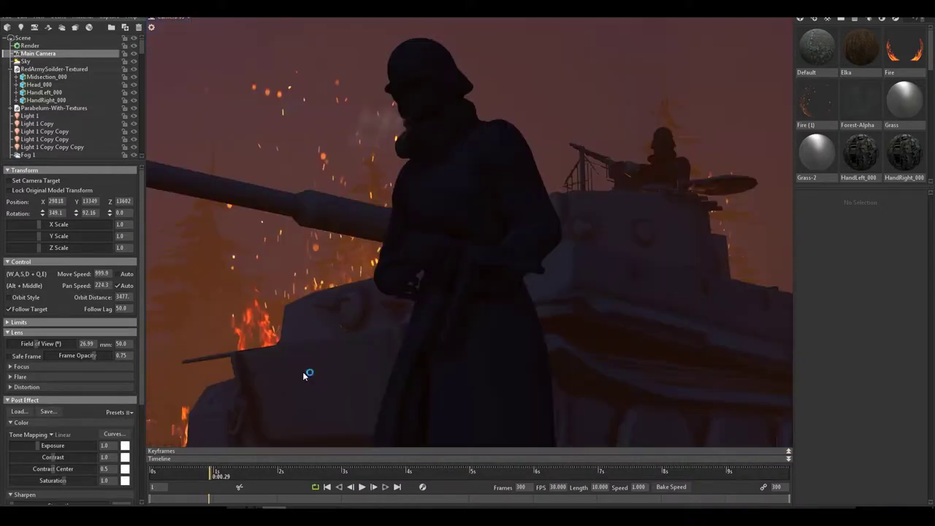
click(364, 487)
Step: Preview the seated soldier through Camera 1 and Camera 2, and return to the Main Camera to look over the scene
click(192, 16)
click(212, 122)
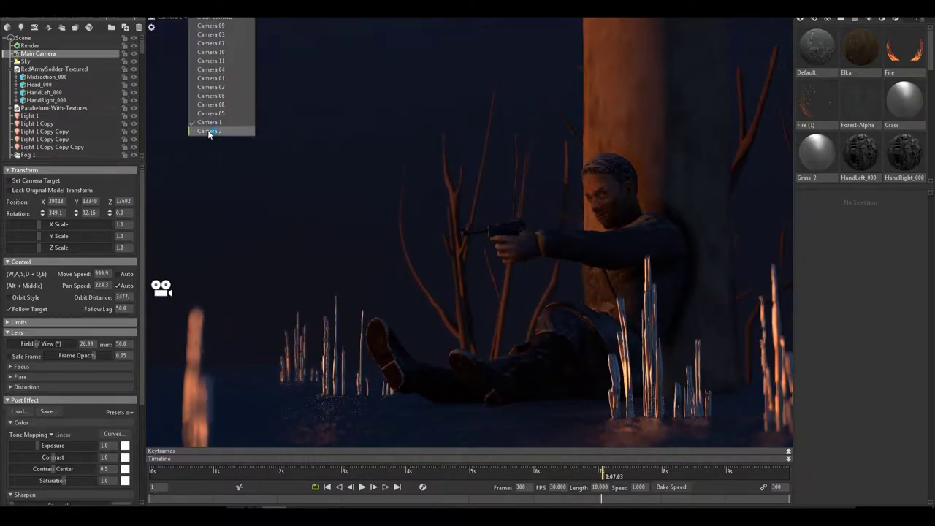
click(208, 131)
click(187, 17)
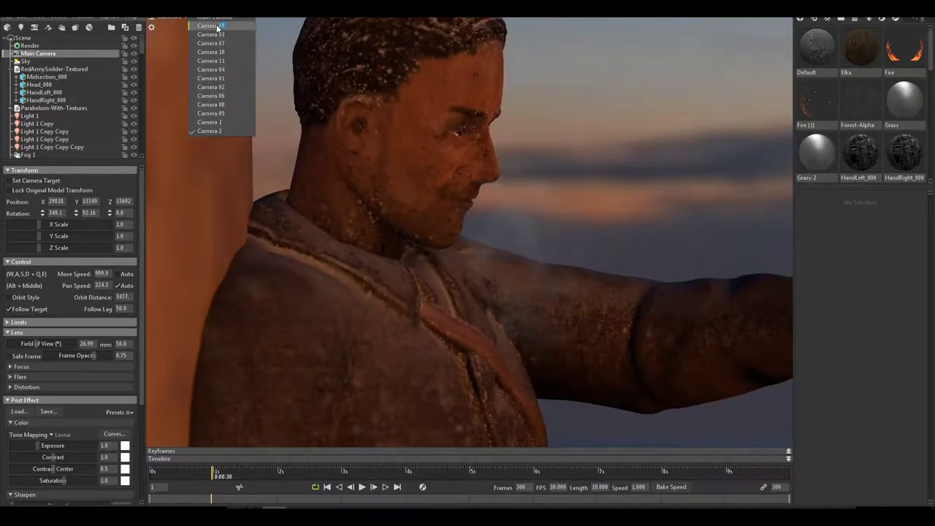
click(211, 27)
click(208, 18)
drag(316, 156, 283, 208)
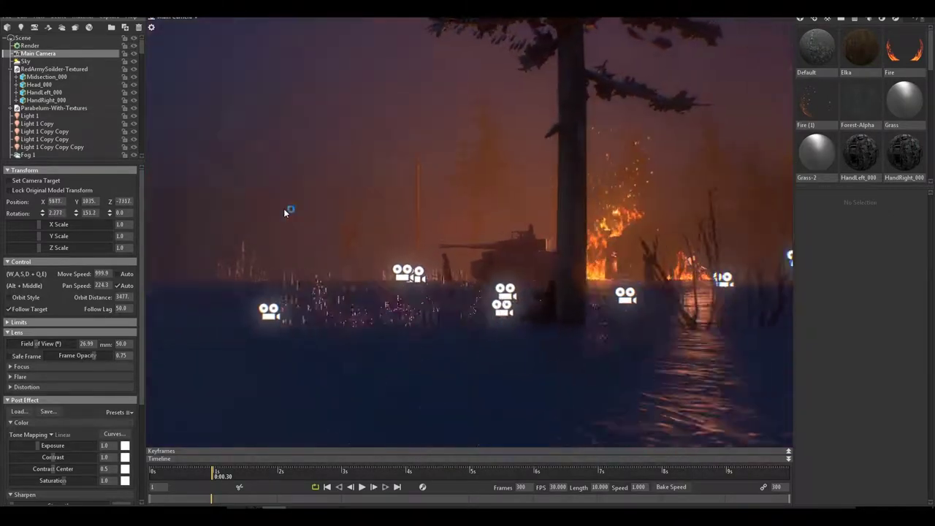